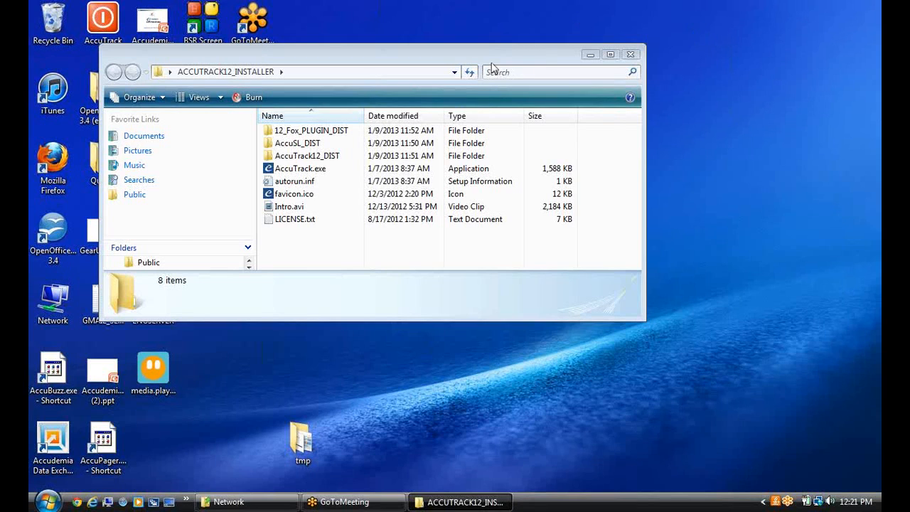
Launch AccuTrack.exe from the ACCUTRACK12_INSTALLER folder and minimize the folder window
{"action": "left_click_drag", "start_coordinate": [468, 51], "coordinate": [515, 55]}
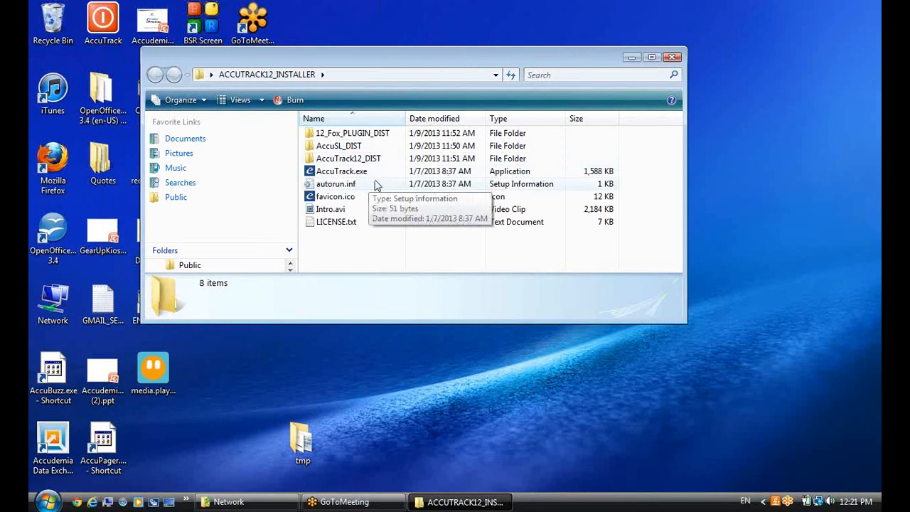
{"action": "left_click", "coordinate": [349, 176]}
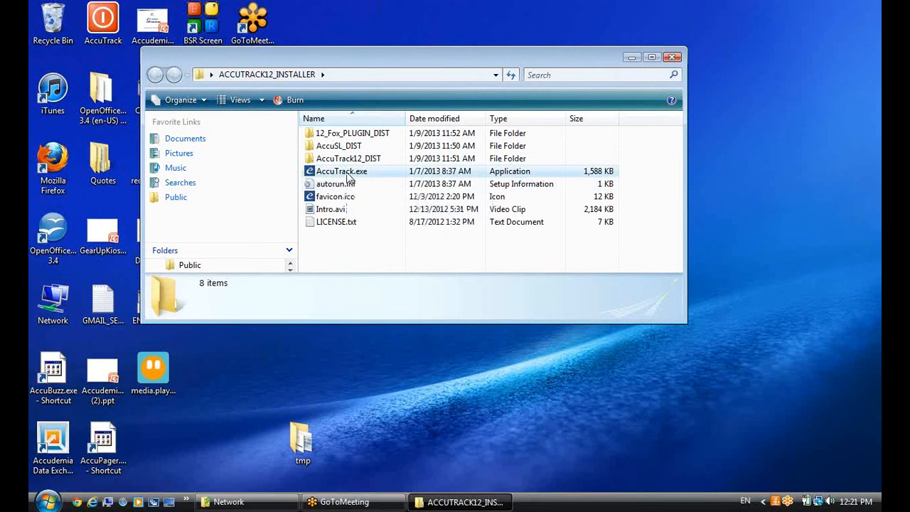
{"action": "left_click", "coordinate": [631, 57]}
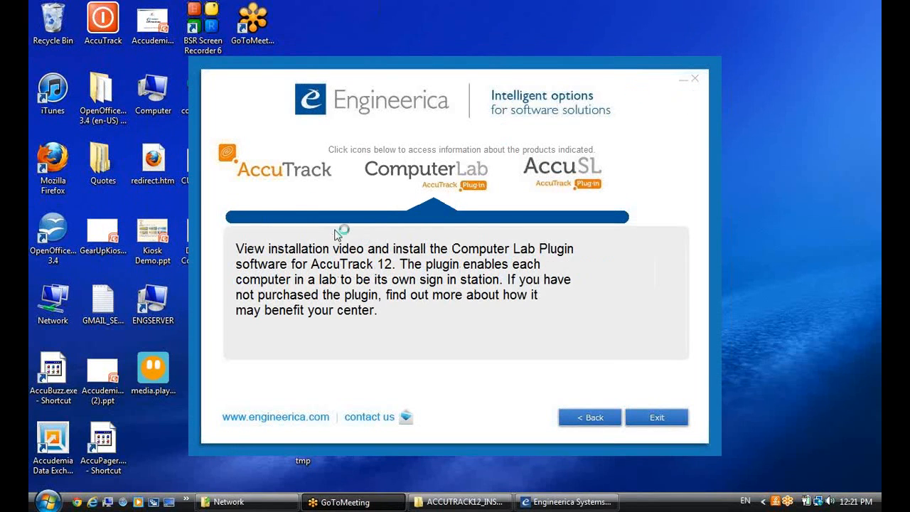
Choose the AccuTrack product in the installer launcher, look through its software license agreement and close it
{"action": "left_click", "coordinate": [294, 169]}
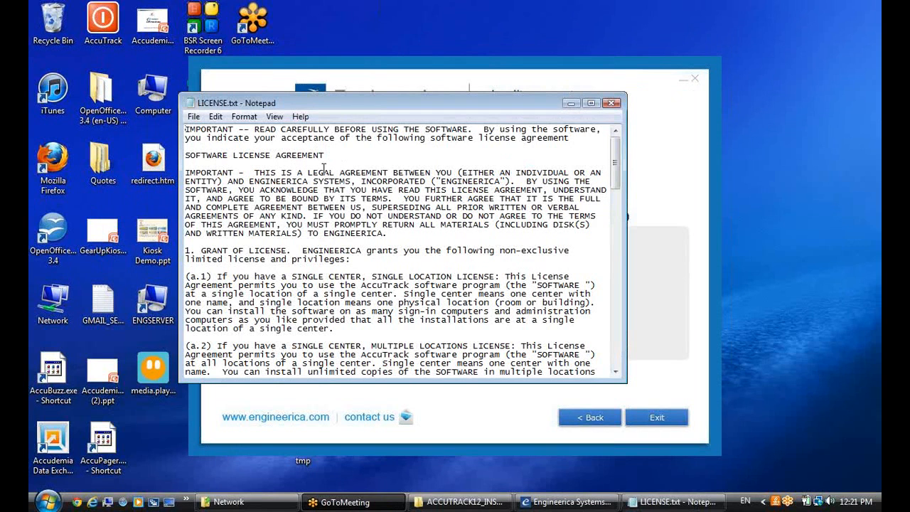
{"action": "left_click_drag", "start_coordinate": [615, 166], "coordinate": [616, 224]}
{"action": "left_click", "coordinate": [611, 104]}
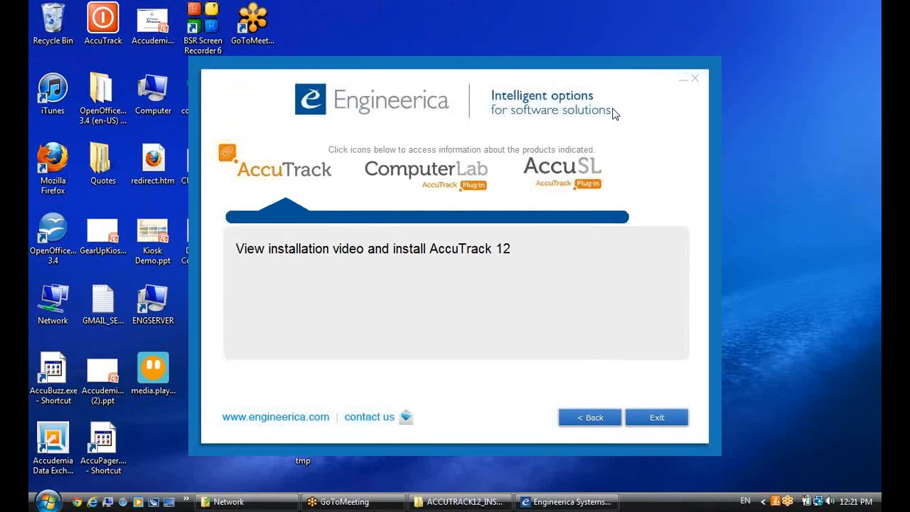
Start the AccuTrack 12 installation from the AccuTrack product page and accept the license agreement terms in the wizard
{"action": "left_click", "coordinate": [289, 175]}
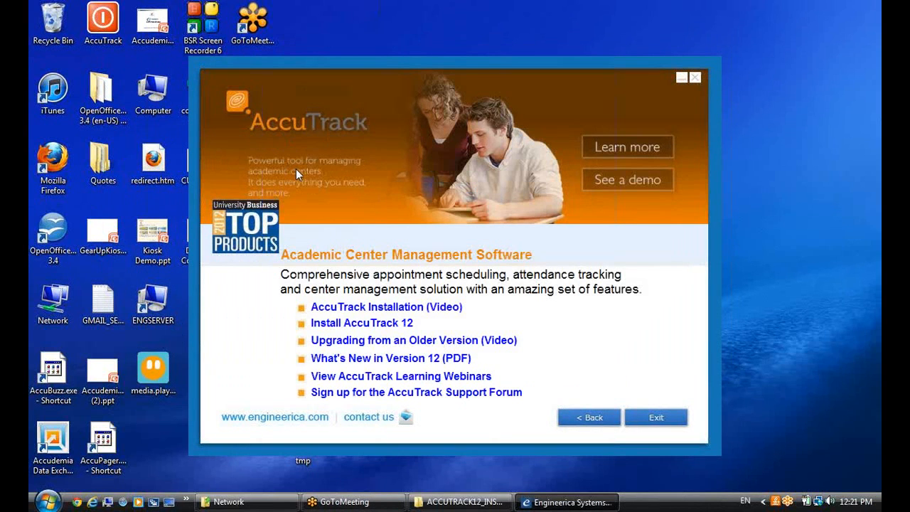
{"action": "left_click", "coordinate": [350, 326]}
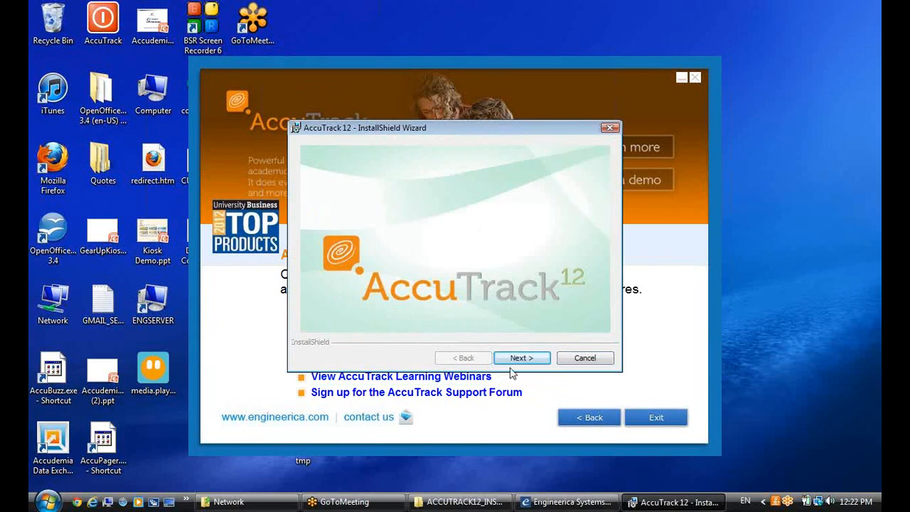
{"action": "left_click", "coordinate": [517, 358]}
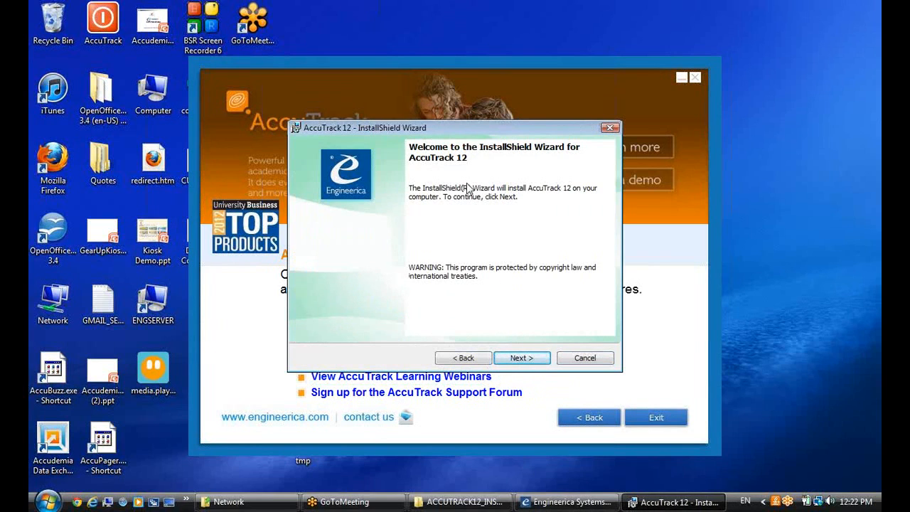
{"action": "left_click", "coordinate": [517, 359]}
{"action": "left_click_drag", "start_coordinate": [607, 202], "coordinate": [607, 281]}
{"action": "left_click", "coordinate": [301, 310]}
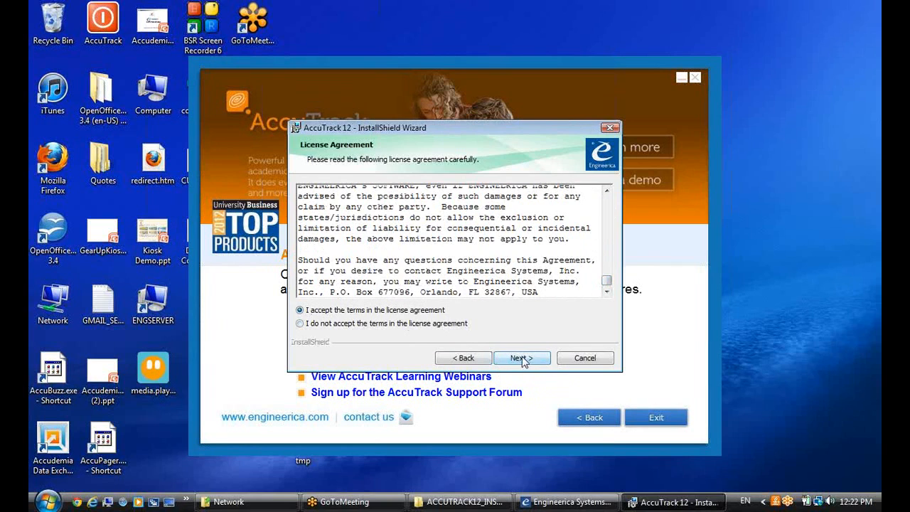
{"action": "left_click", "coordinate": [510, 359]}
Fill in the customer information with the user name and organization ESI, keeping the installation available to all users
{"action": "left_click_drag", "start_coordinate": [365, 199], "coordinate": [310, 198]}
{"action": "left_click", "coordinate": [332, 229]}
{"action": "type", "text": "ESI"}
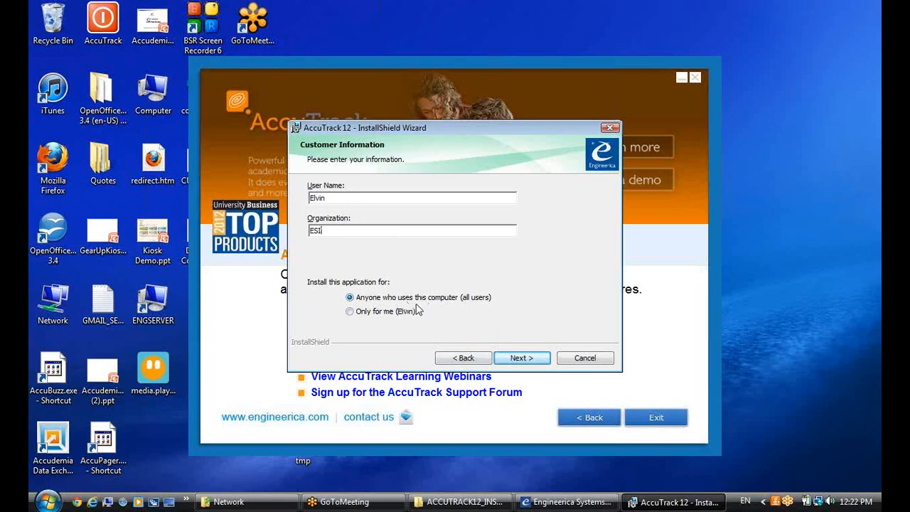
{"action": "left_click", "coordinate": [517, 356]}
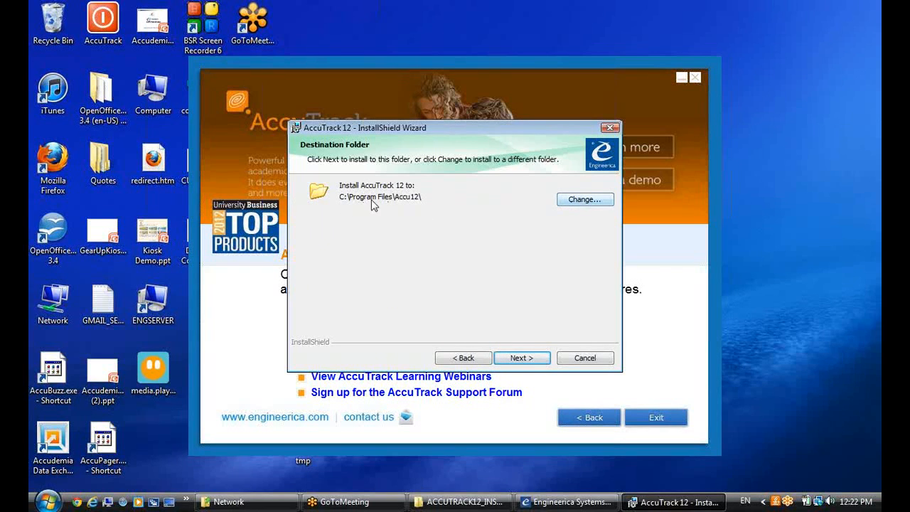
Install AccuTrack 12 to C:\Program Files\Accu12\ with the Typical setup type, then finish the wizard and close the installer launcher
{"action": "left_click", "coordinate": [521, 358]}
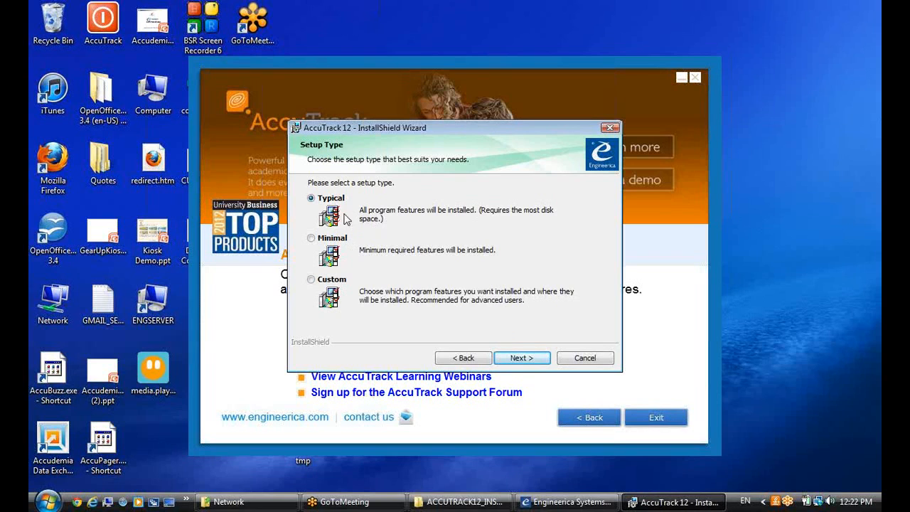
{"action": "left_click", "coordinate": [518, 358]}
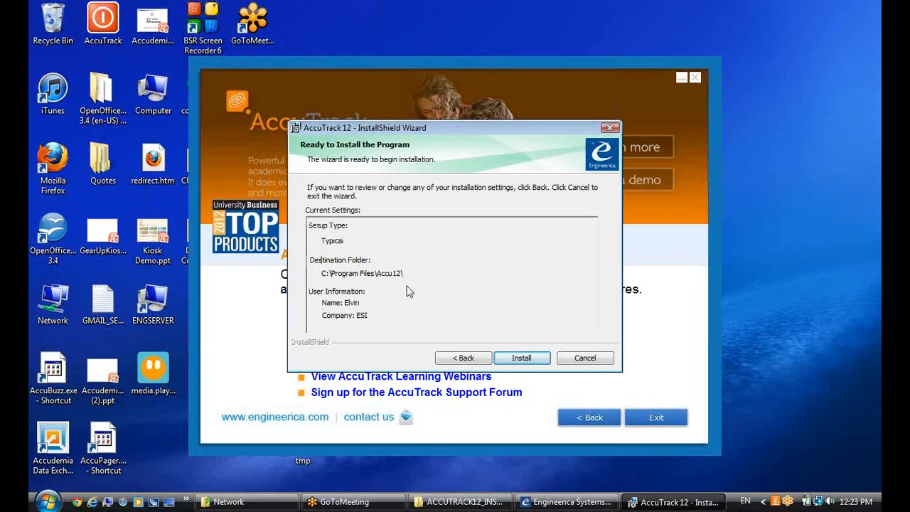
{"action": "left_click", "coordinate": [521, 359]}
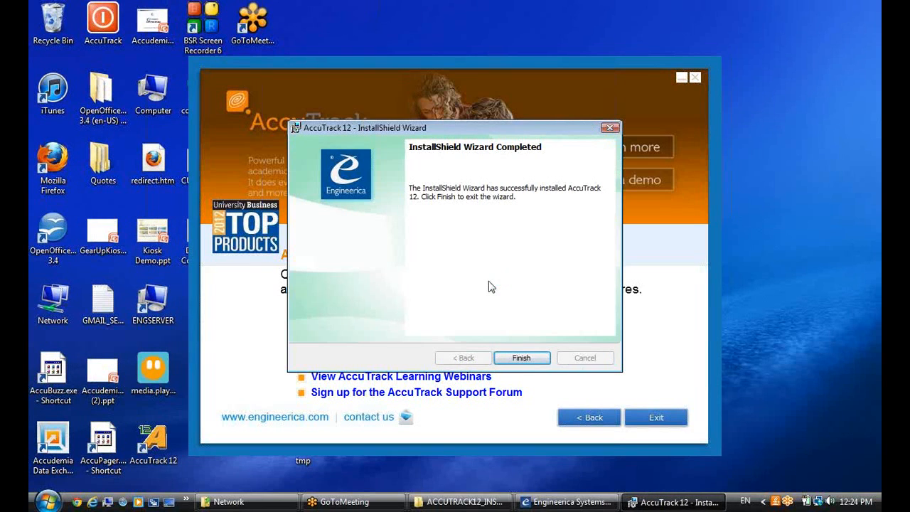
{"action": "left_click", "coordinate": [525, 361]}
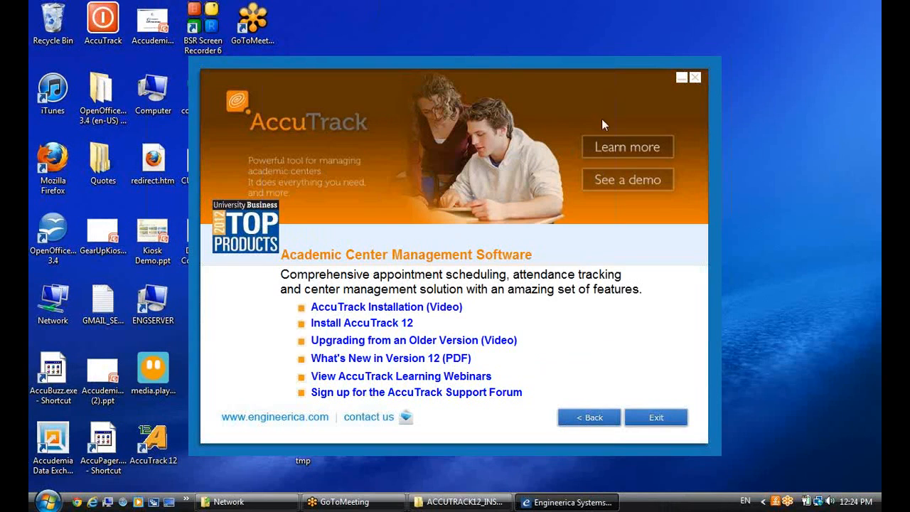
{"action": "left_click", "coordinate": [696, 78]}
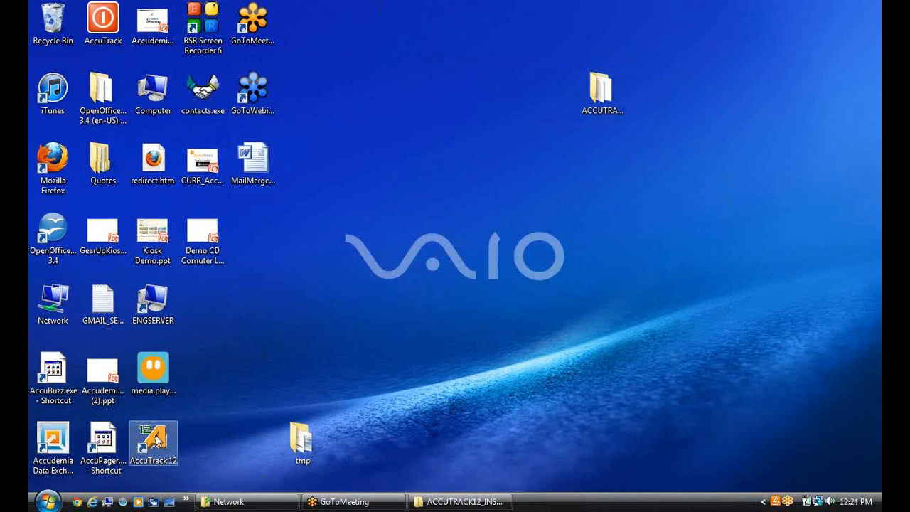
Examine the contents of the AccuTrack 12 program group among the installed programs
{"action": "left_click", "coordinate": [61, 506]}
{"action": "left_click", "coordinate": [100, 457]}
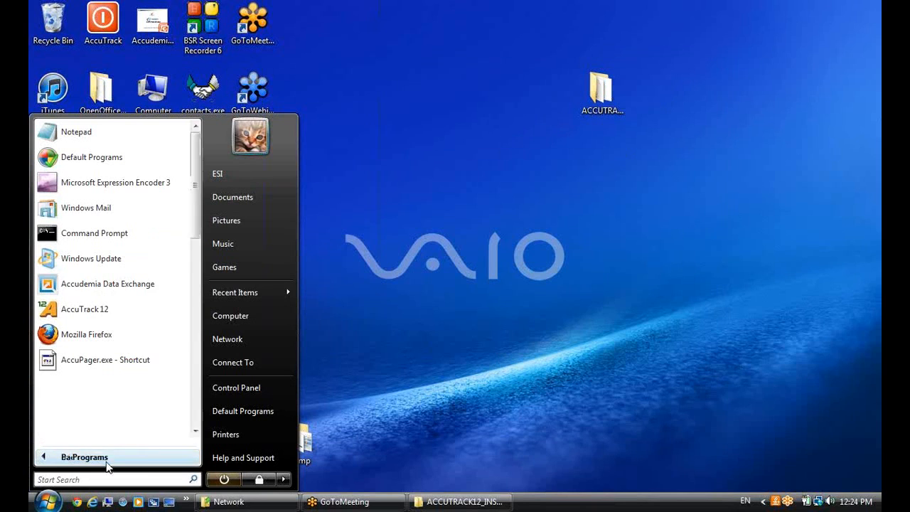
{"action": "left_click_drag", "start_coordinate": [197, 264], "coordinate": [190, 318]}
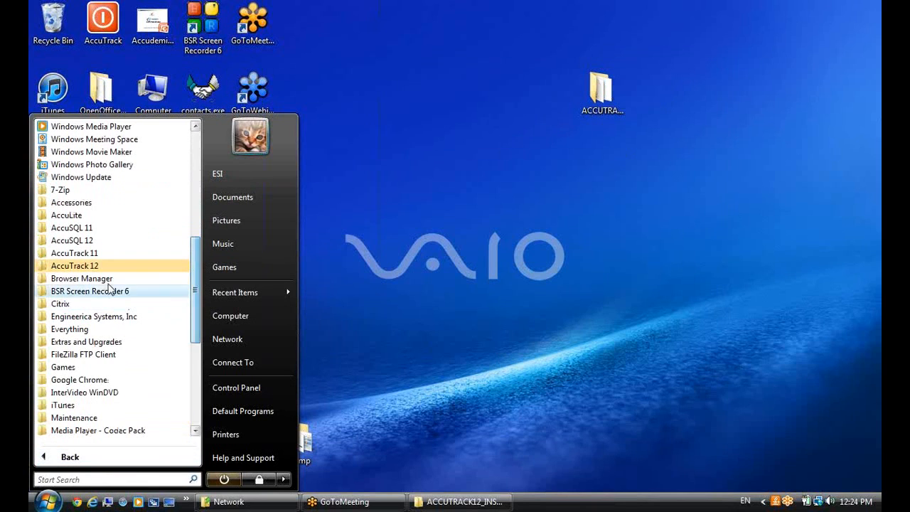
{"action": "left_click", "coordinate": [83, 269]}
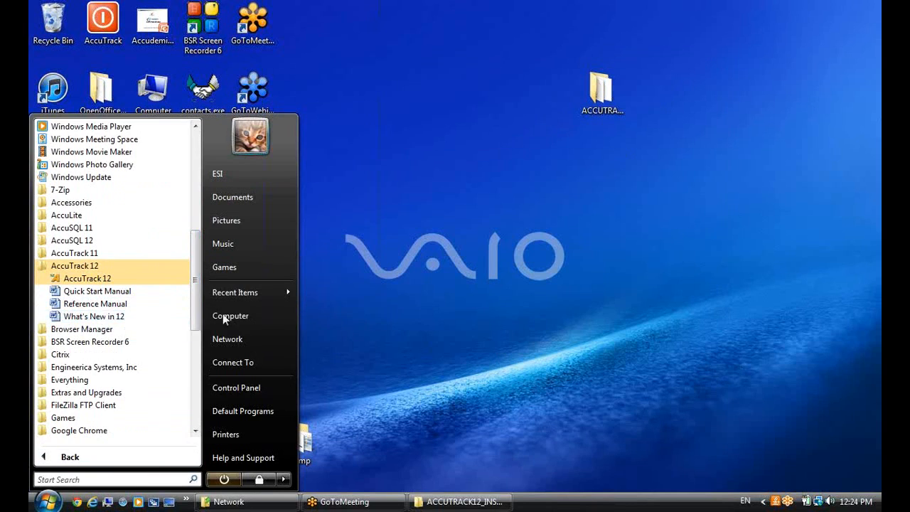
{"action": "left_click", "coordinate": [377, 294]}
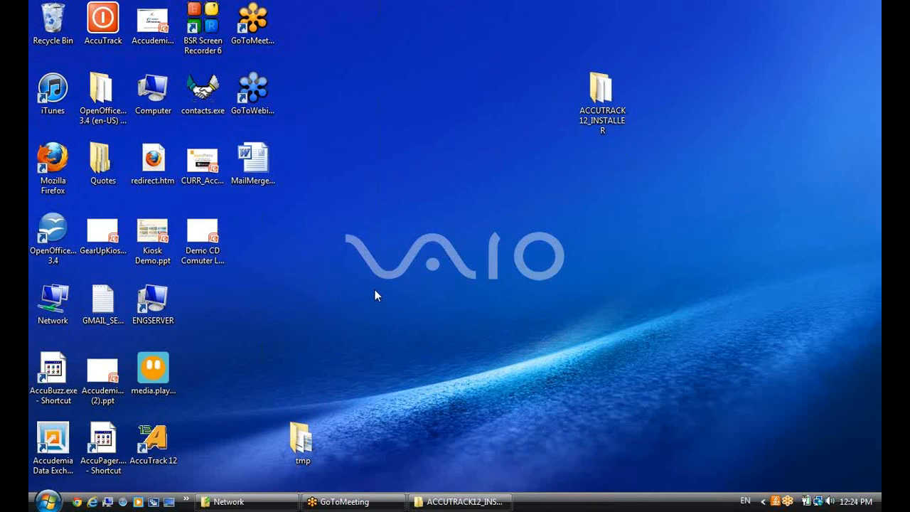
Launch AccuTrack 12 from its desktop shortcut and close the Tip of the Day
{"action": "double_click", "coordinate": [153, 446]}
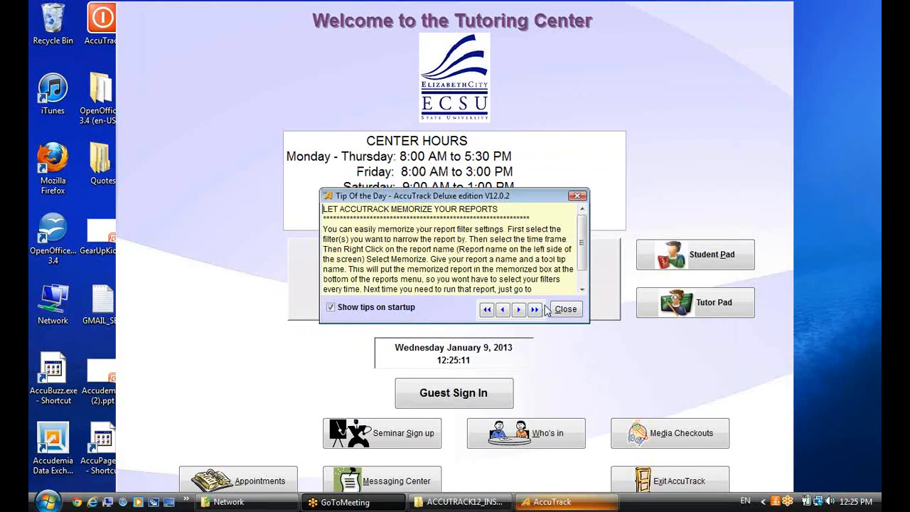
{"action": "left_click", "coordinate": [567, 311]}
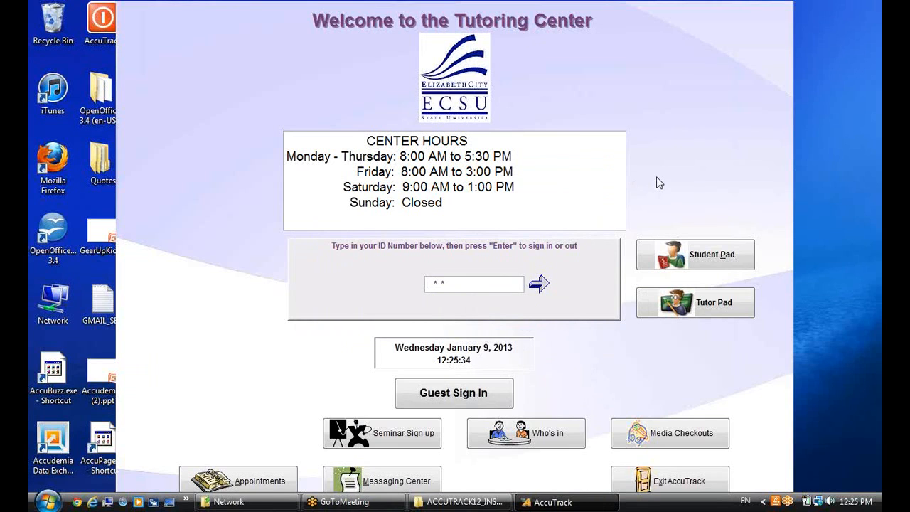
Sign in to System Administration with the administrator ID and password, and dismiss the default-credentials warning
{"action": "type", "text": "*********"}
{"action": "key", "text": "Return"}
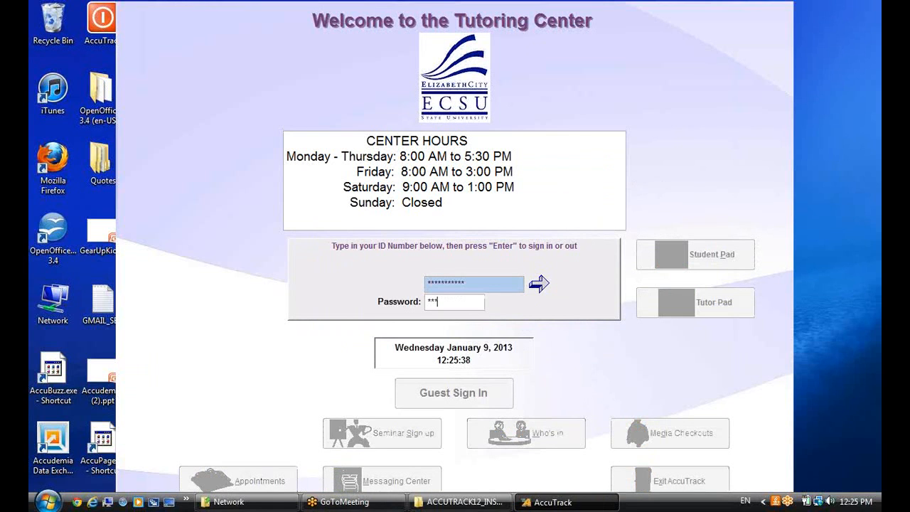
{"action": "type", "text": "***"}
{"action": "key", "text": "Return"}
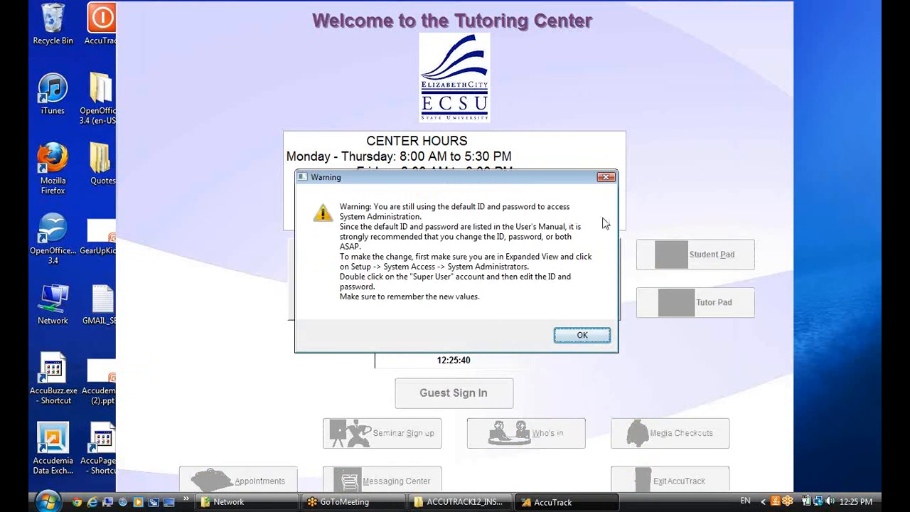
{"action": "left_click_drag", "start_coordinate": [421, 181], "coordinate": [479, 336]}
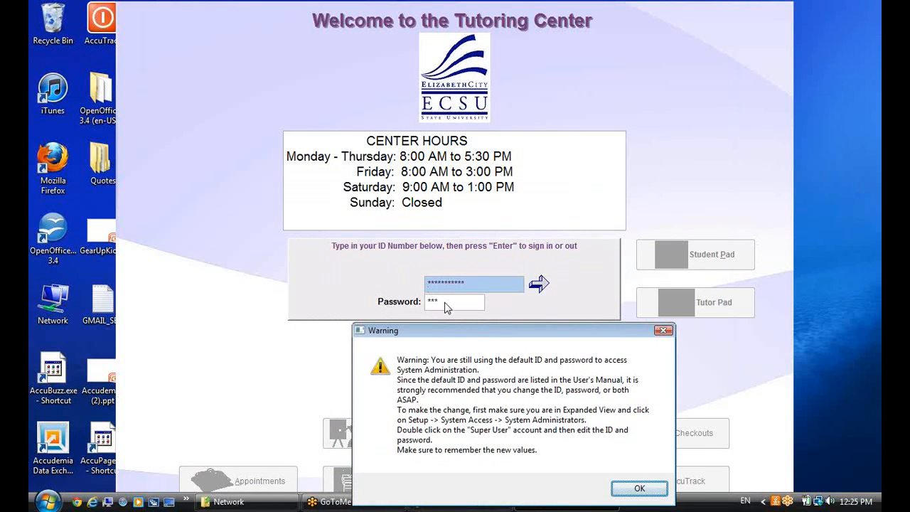
{"action": "left_click_drag", "start_coordinate": [457, 333], "coordinate": [442, 263]}
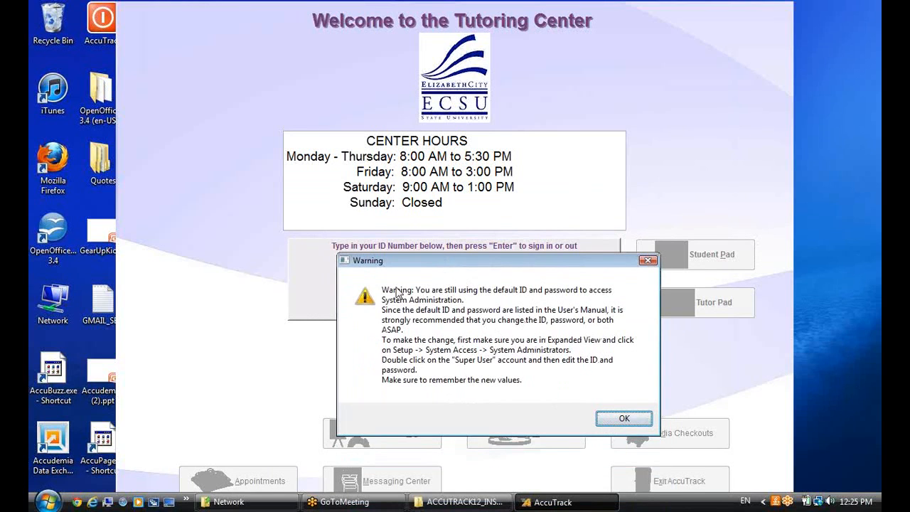
{"action": "left_click", "coordinate": [624, 420]}
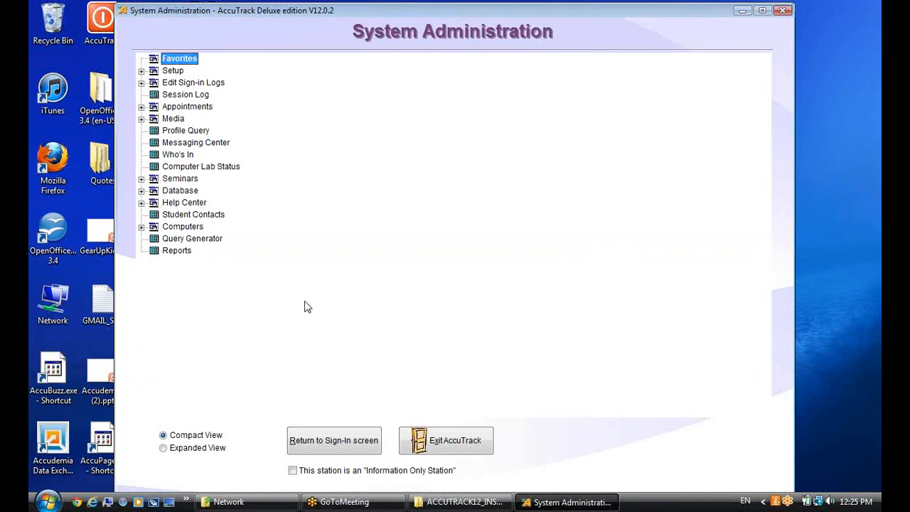
Check the data path in the Database Location settings, including its sample database folder, and close the form
{"action": "left_click", "coordinate": [141, 190]}
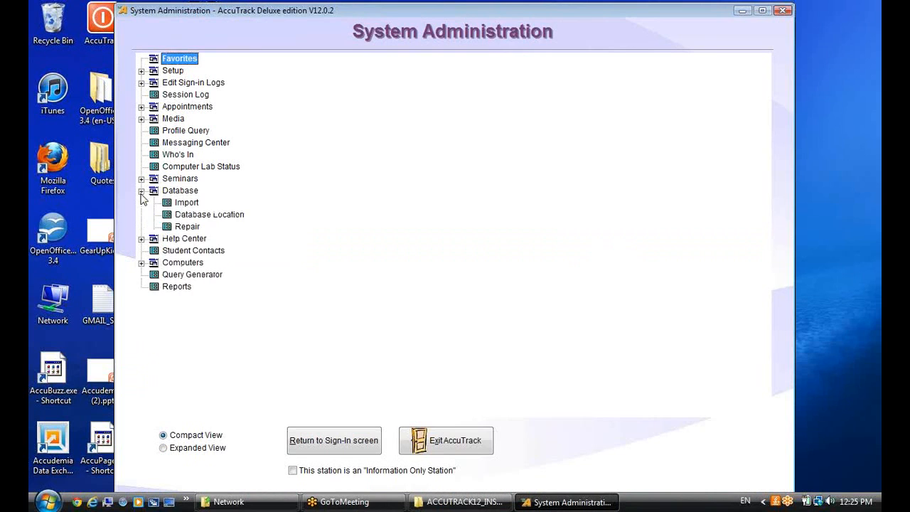
{"action": "left_click", "coordinate": [210, 219]}
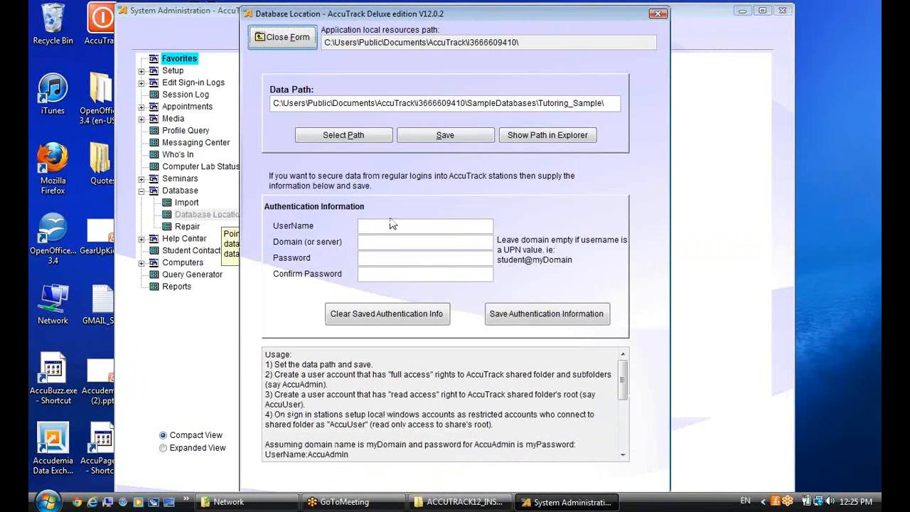
{"action": "left_click_drag", "start_coordinate": [276, 105], "coordinate": [271, 104]}
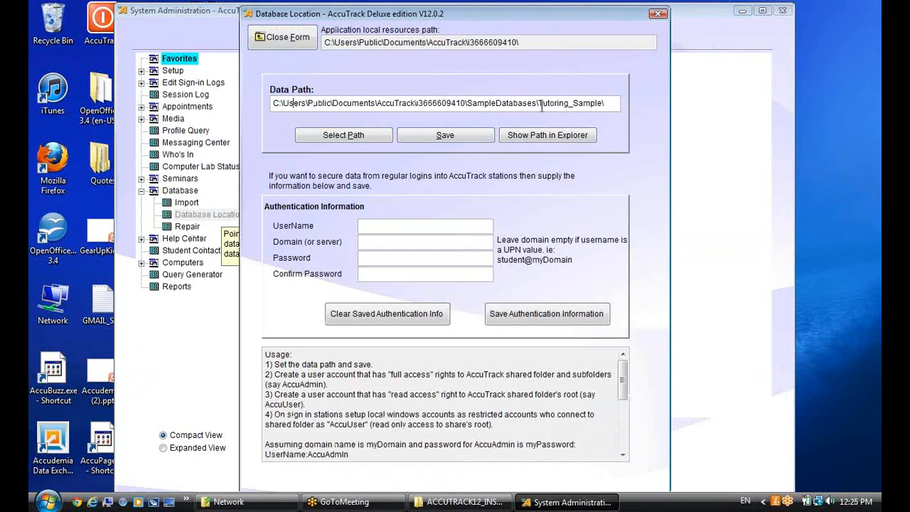
{"action": "left_click_drag", "start_coordinate": [542, 103], "coordinate": [607, 107]}
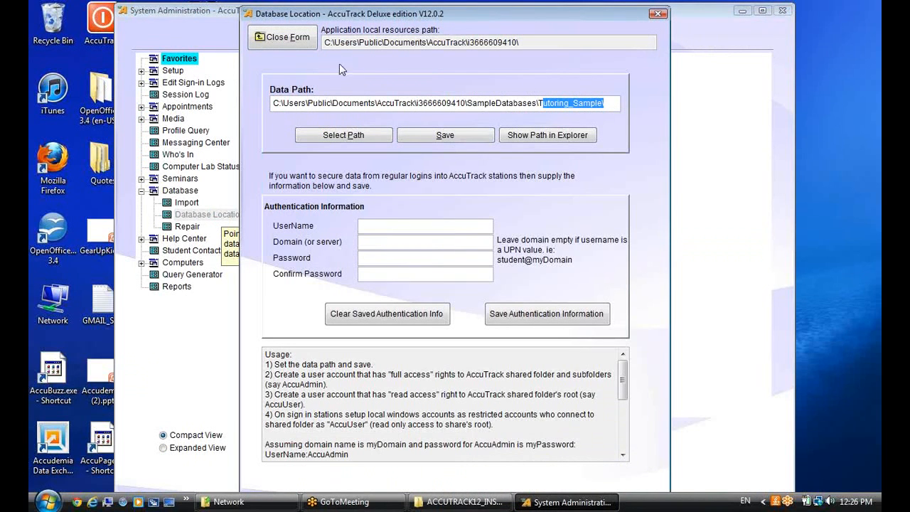
{"action": "left_click", "coordinate": [284, 41]}
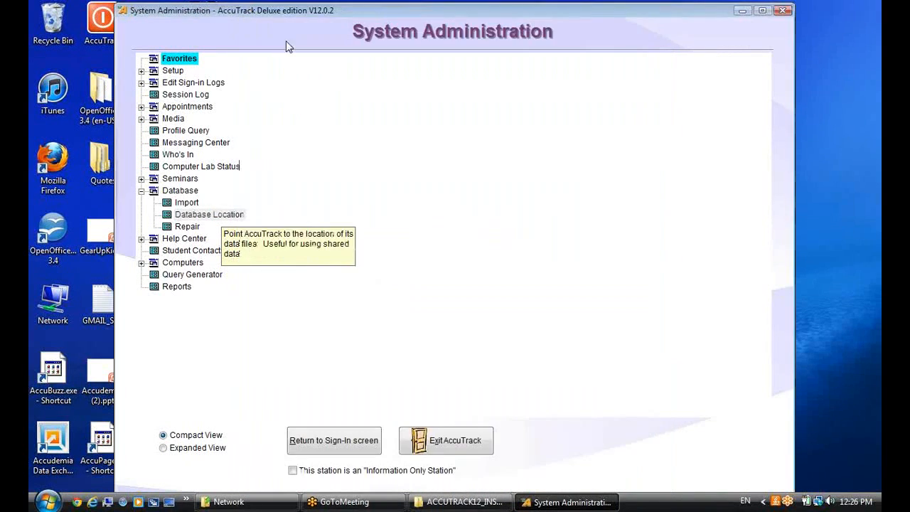
Open the Students form under Student Setup and browse the sample student list
{"action": "left_click", "coordinate": [142, 71]}
{"action": "left_click", "coordinate": [154, 119]}
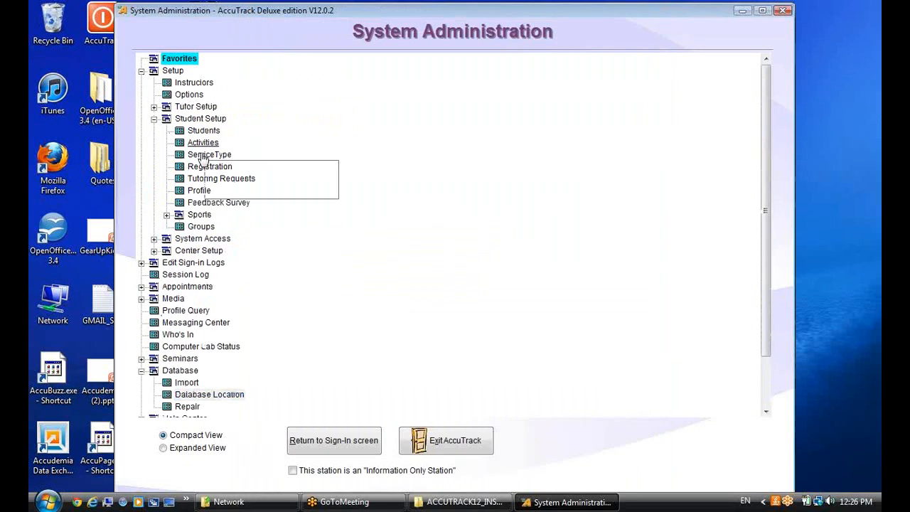
{"action": "left_click", "coordinate": [203, 132]}
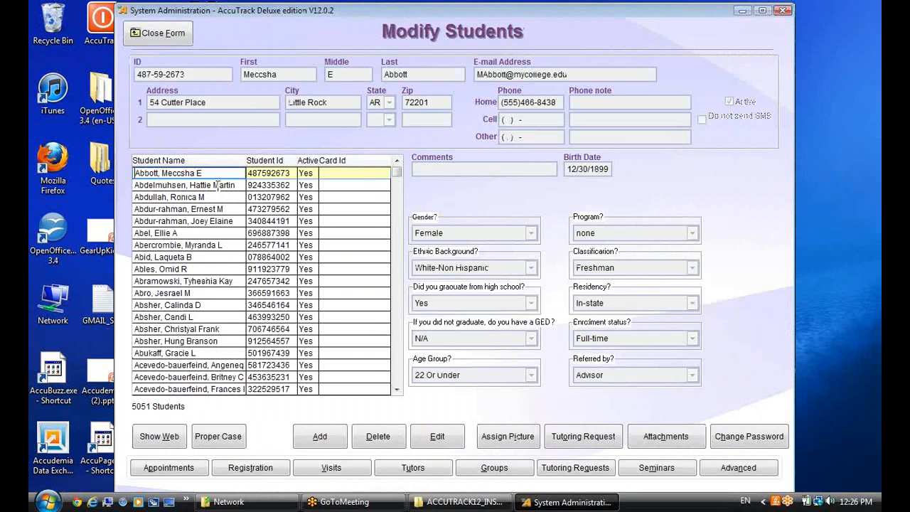
{"action": "scroll", "coordinate": [264, 239], "scroll_direction": "down", "scroll_amount": 5}
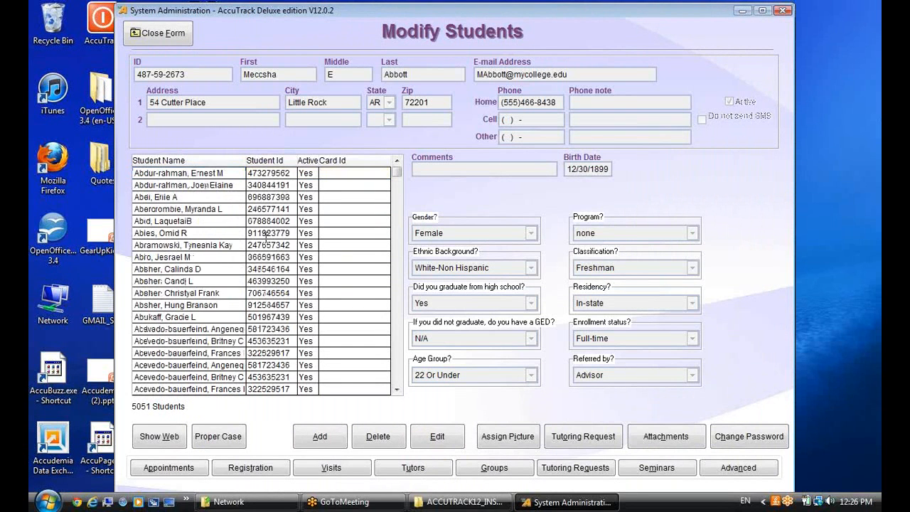
Close the Students form and exit AccuTrack, confirming the exit
{"action": "scroll", "coordinate": [265, 239], "scroll_direction": "up", "scroll_amount": 3}
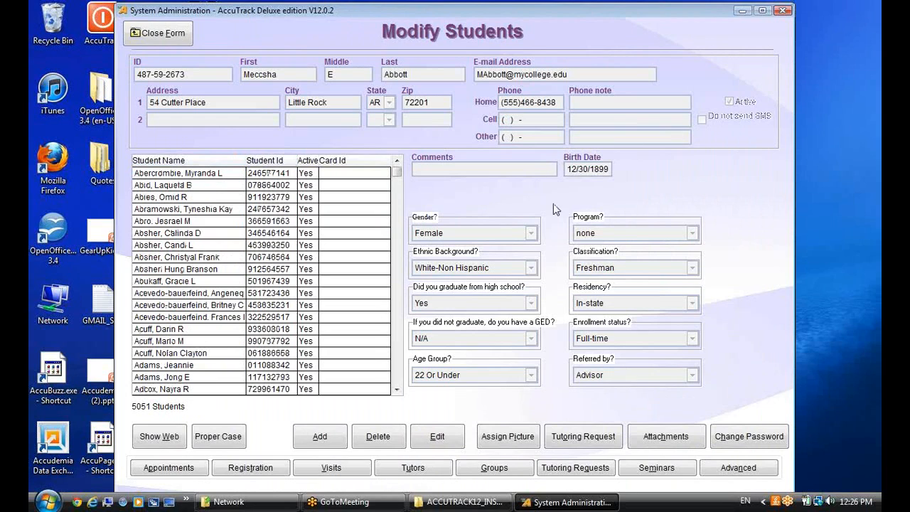
{"action": "left_click", "coordinate": [173, 37]}
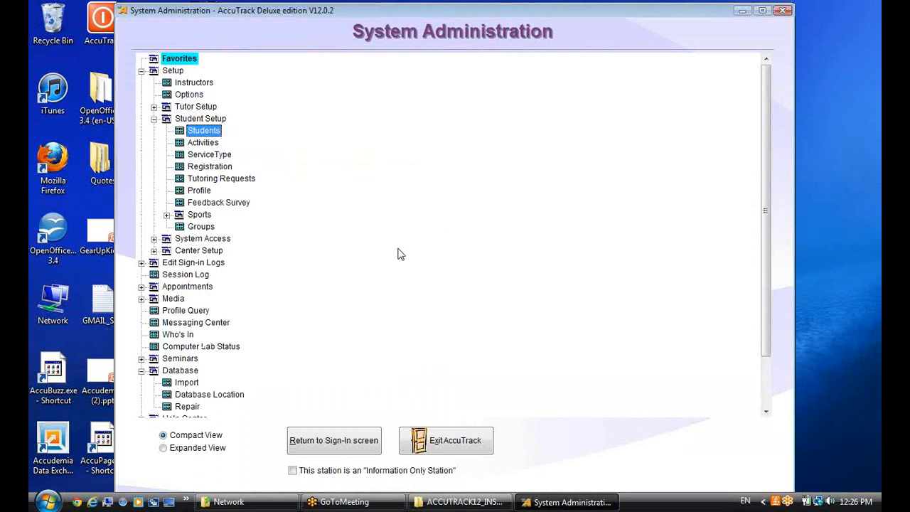
{"action": "left_click_drag", "start_coordinate": [392, 10], "coordinate": [409, 11]}
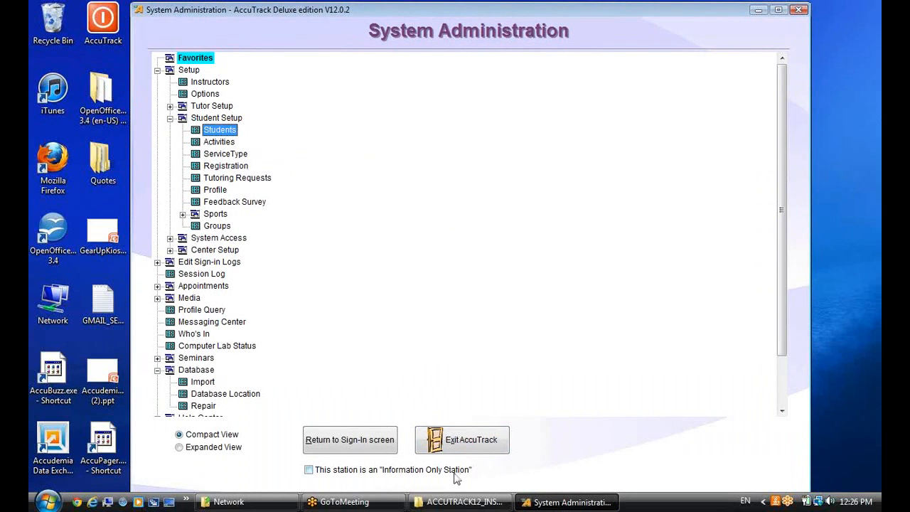
{"action": "left_click", "coordinate": [448, 443]}
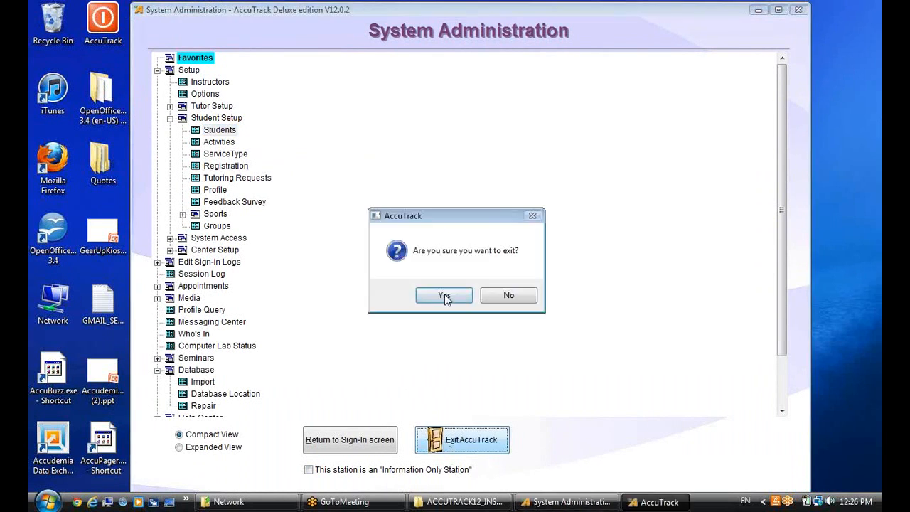
{"action": "left_click", "coordinate": [443, 295]}
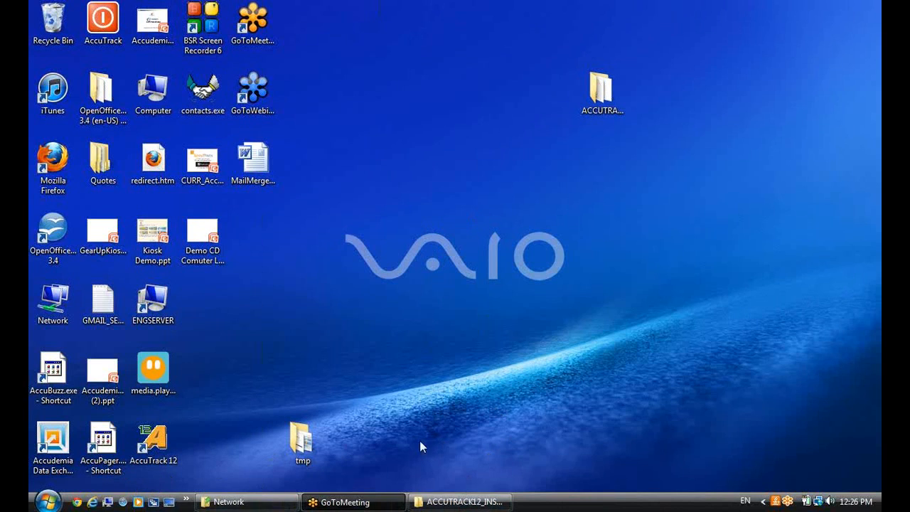
Open the Accu12 program folder from the AccuTrack 12 desktop shortcut's file location and look inside its SampleDatabases folder
{"action": "right_click", "coordinate": [132, 466]}
{"action": "left_click", "coordinate": [175, 441]}
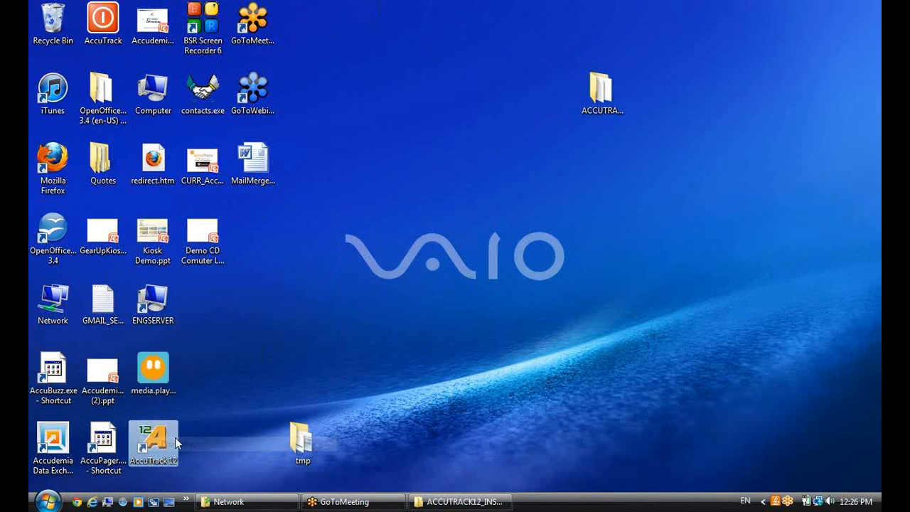
{"action": "left_click", "coordinate": [203, 382]}
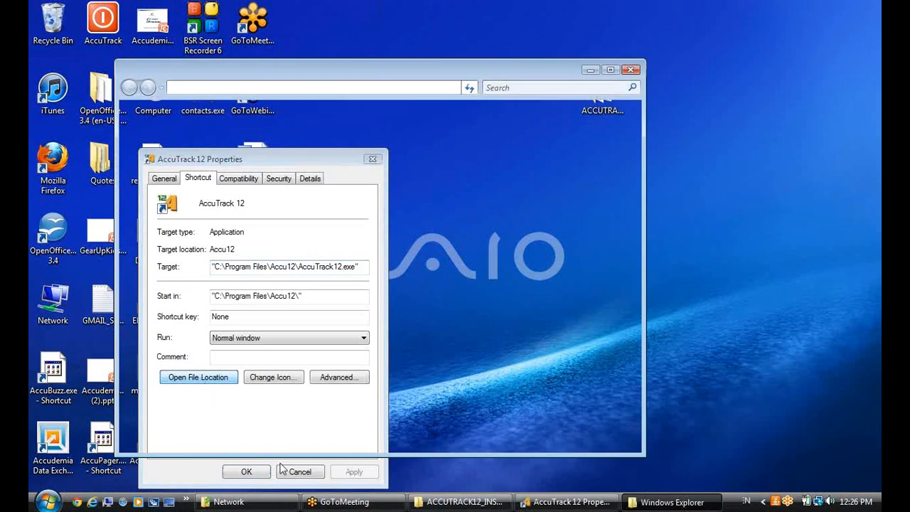
{"action": "left_click", "coordinate": [293, 471]}
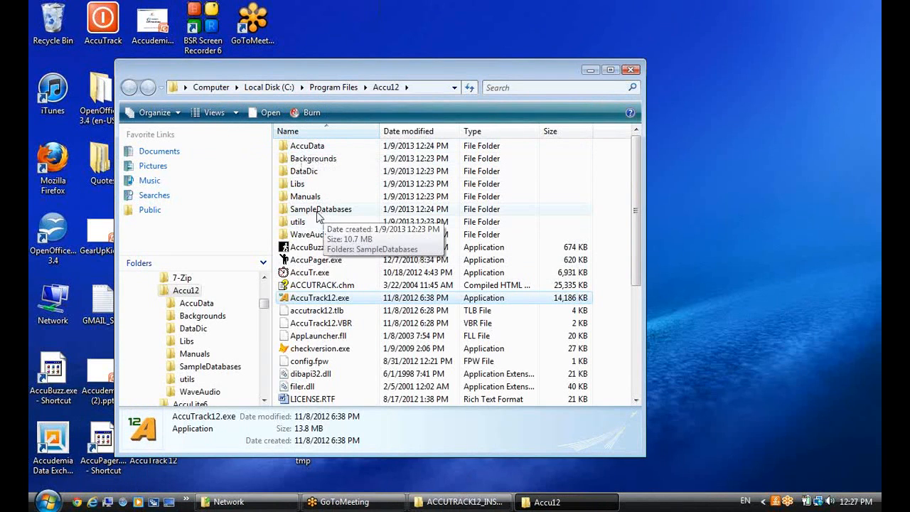
{"action": "double_click", "coordinate": [318, 216]}
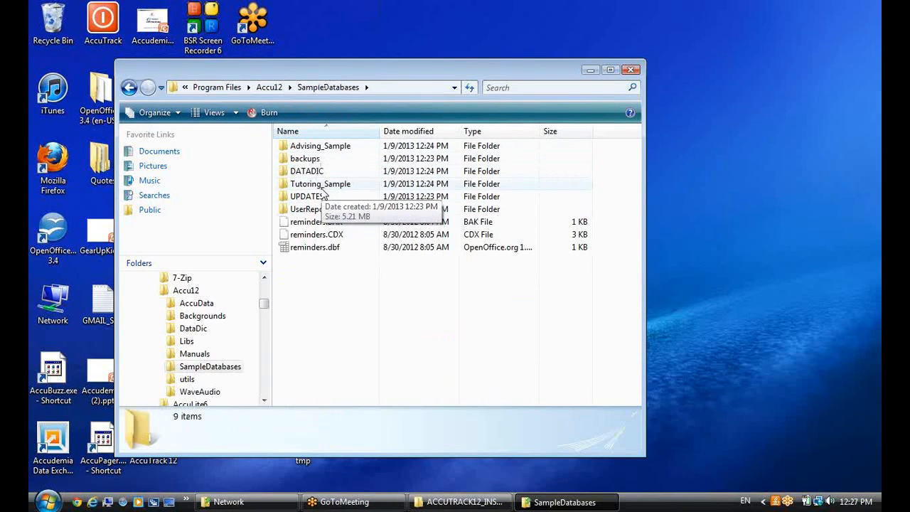
{"action": "left_click", "coordinate": [128, 86]}
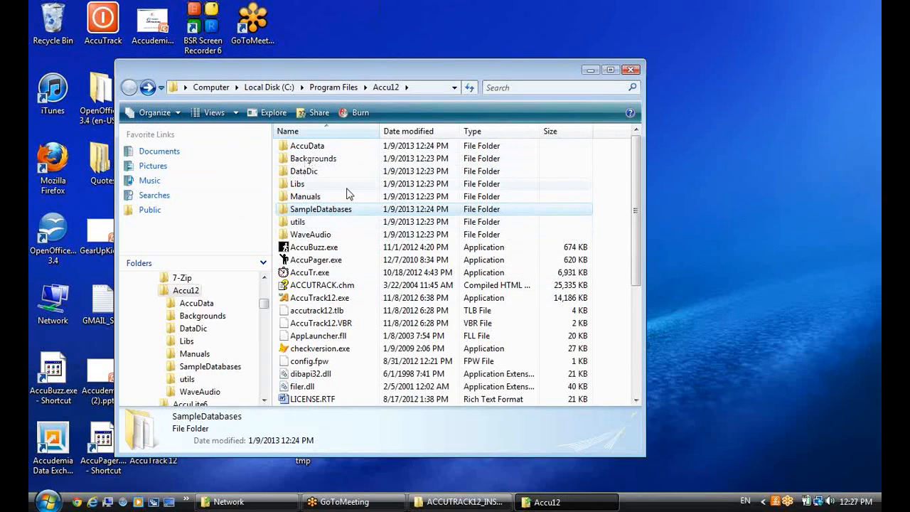
Copy the AccuData and DataDic folders from the Accu12 program folder
{"action": "left_click", "coordinate": [317, 146]}
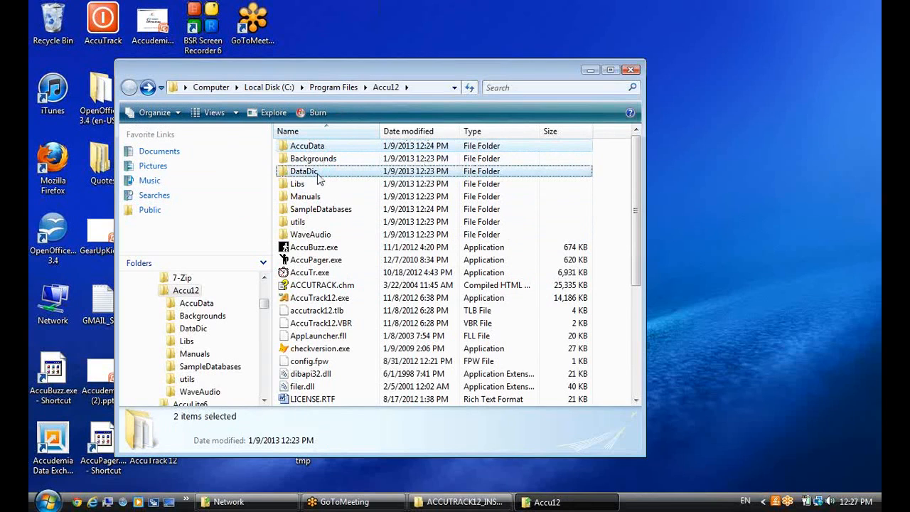
{"action": "right_click", "coordinate": [320, 182]}
{"action": "left_click", "coordinate": [343, 310]}
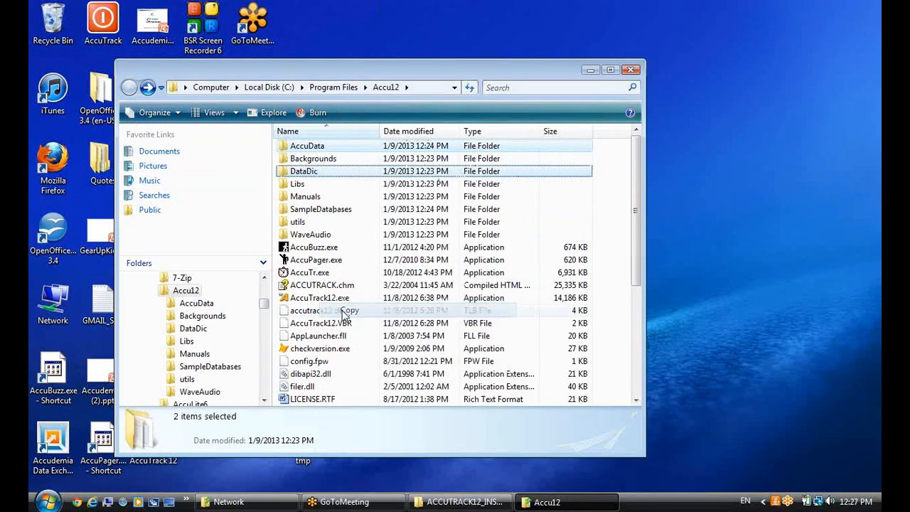
Paste the copied folders into the AccuTrackFiles share on the network computer SUPPORT_1
{"action": "left_click", "coordinate": [471, 502]}
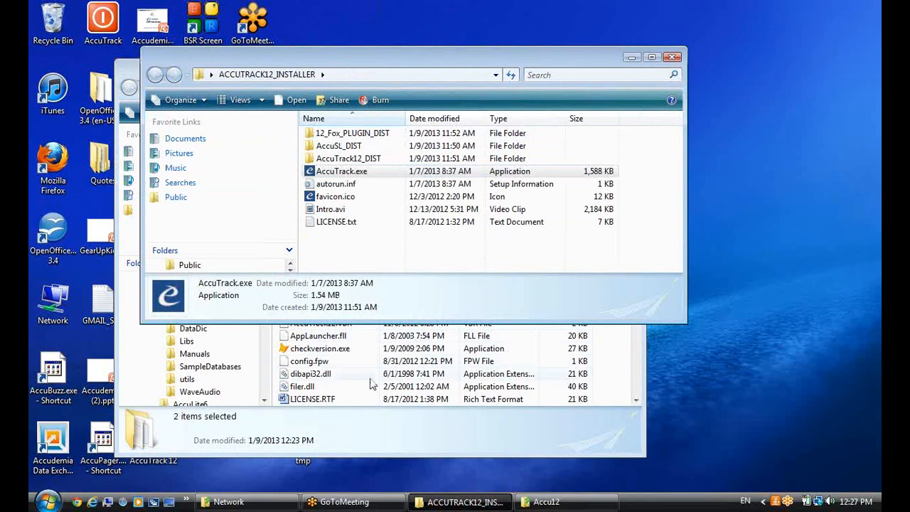
{"action": "left_click", "coordinate": [268, 502]}
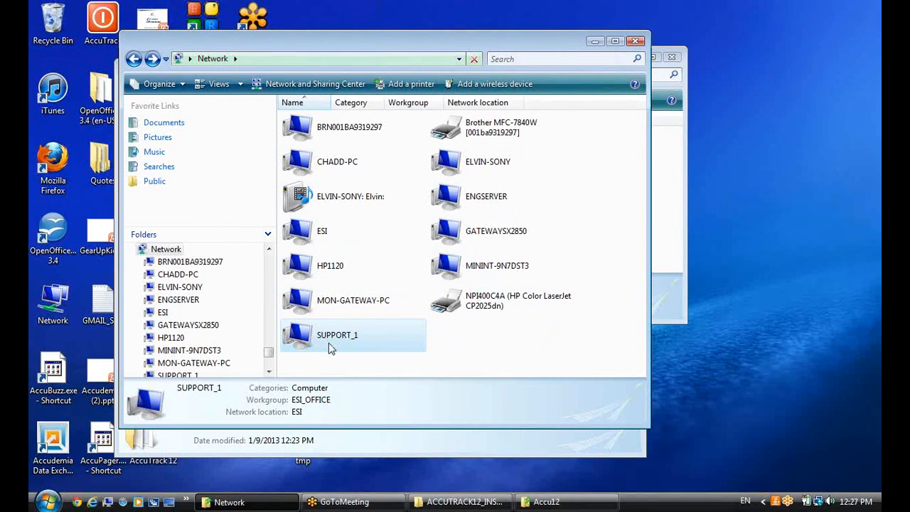
{"action": "double_click", "coordinate": [327, 340]}
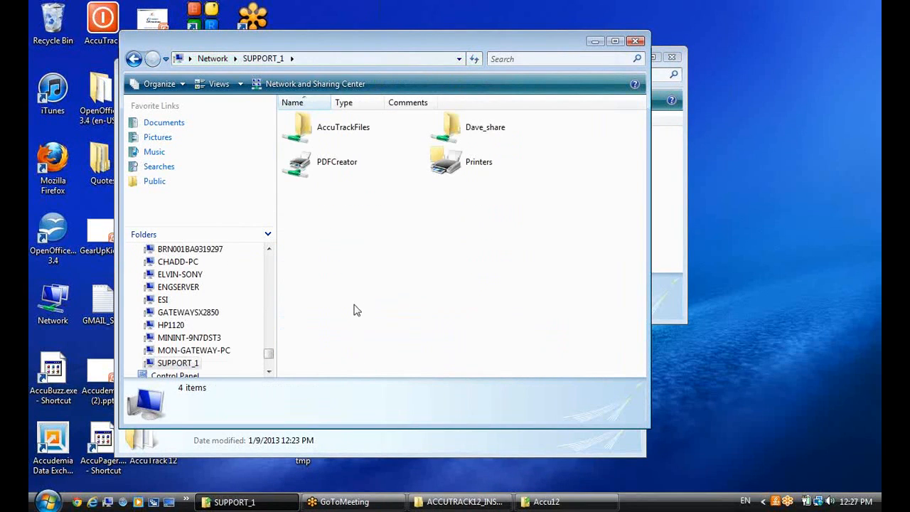
{"action": "double_click", "coordinate": [321, 133]}
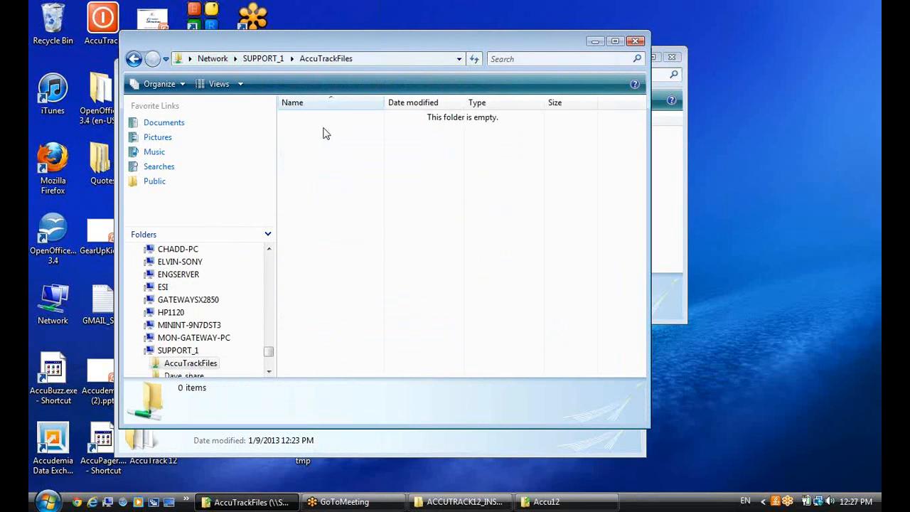
{"action": "right_click", "coordinate": [398, 201]}
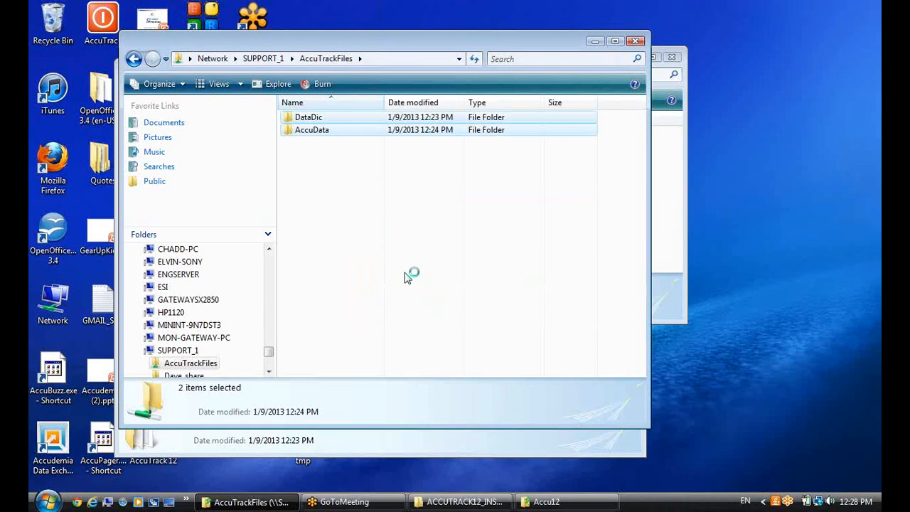
{"action": "left_click", "coordinate": [411, 276]}
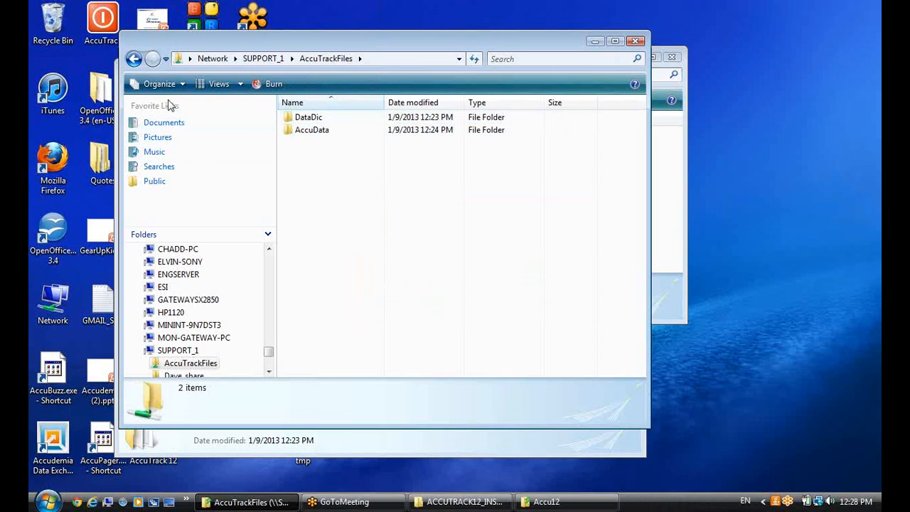
Go back to the SUPPORT_1 shares and reopen AccuTrackFiles to check the pasted folders
{"action": "left_click", "coordinate": [133, 60]}
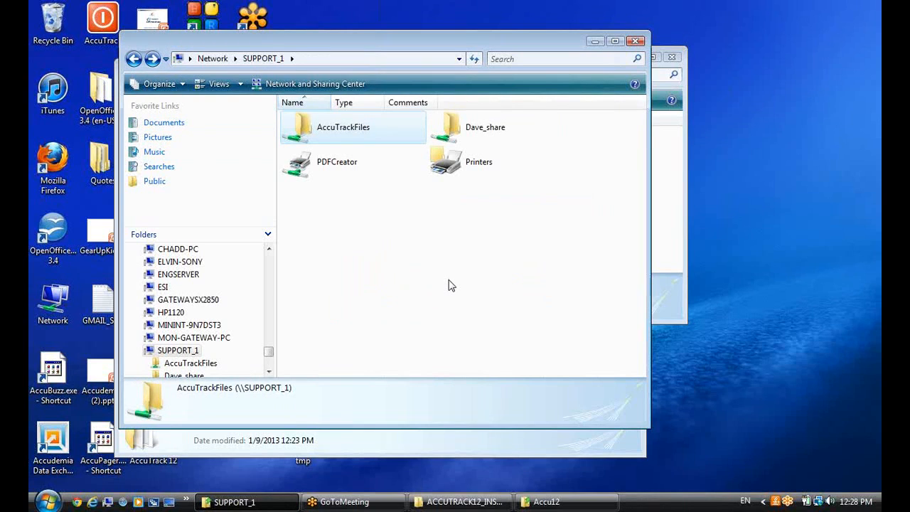
{"action": "double_click", "coordinate": [330, 133]}
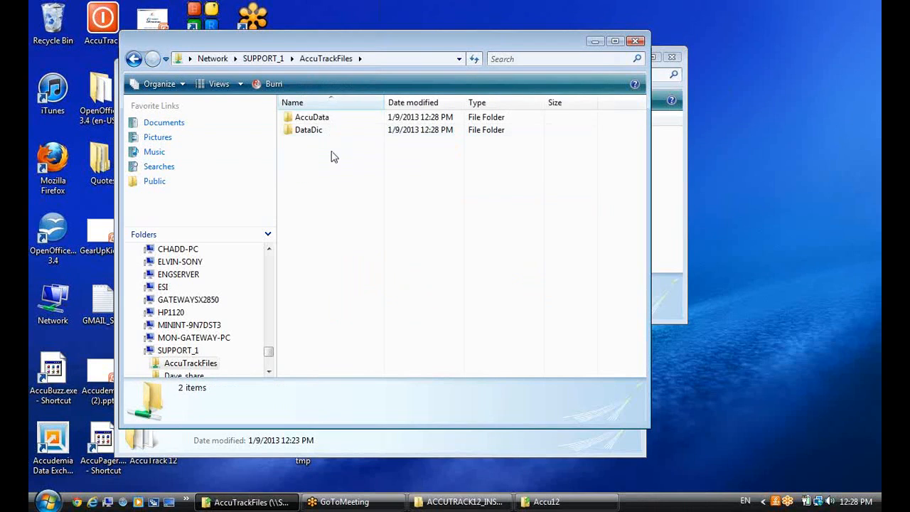
{"action": "left_click", "coordinate": [134, 59]}
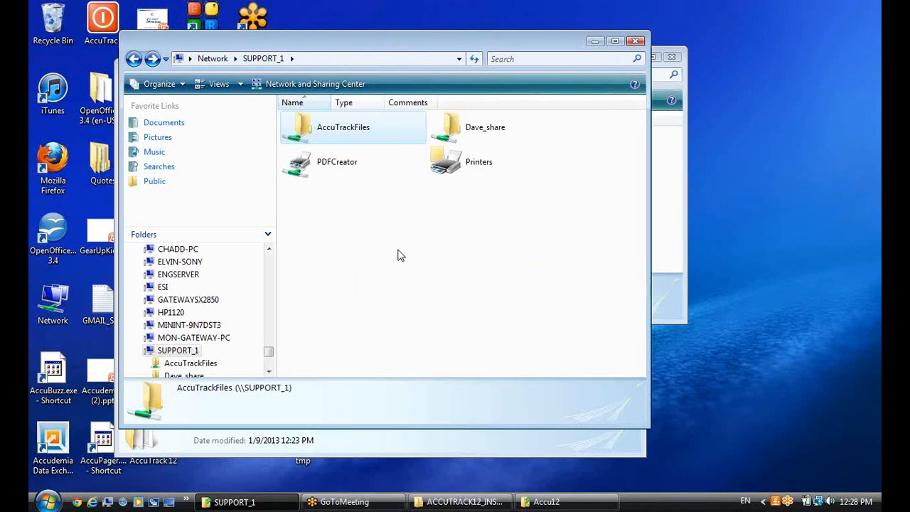
{"action": "double_click", "coordinate": [295, 123]}
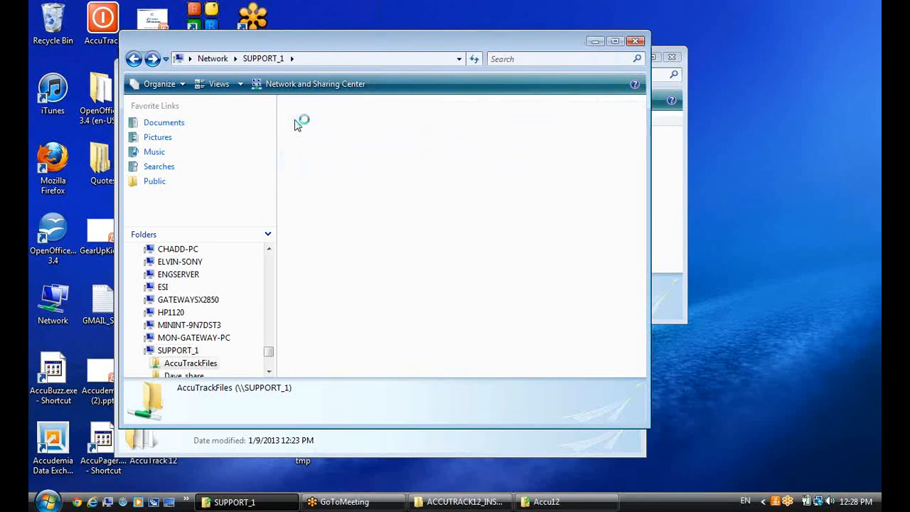
Minimize the network share window and close the ACCUTRACK12_INSTALLER folder window to bring the Accu12 folder into view
{"action": "left_click", "coordinate": [596, 41]}
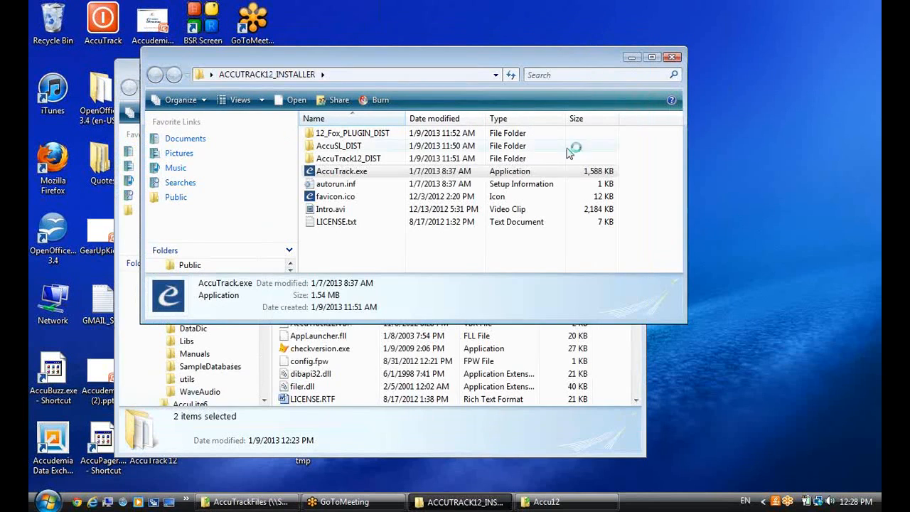
{"action": "left_click", "coordinate": [673, 57]}
{"action": "left_click_drag", "start_coordinate": [399, 75], "coordinate": [457, 61]}
{"action": "left_click", "coordinate": [676, 185]}
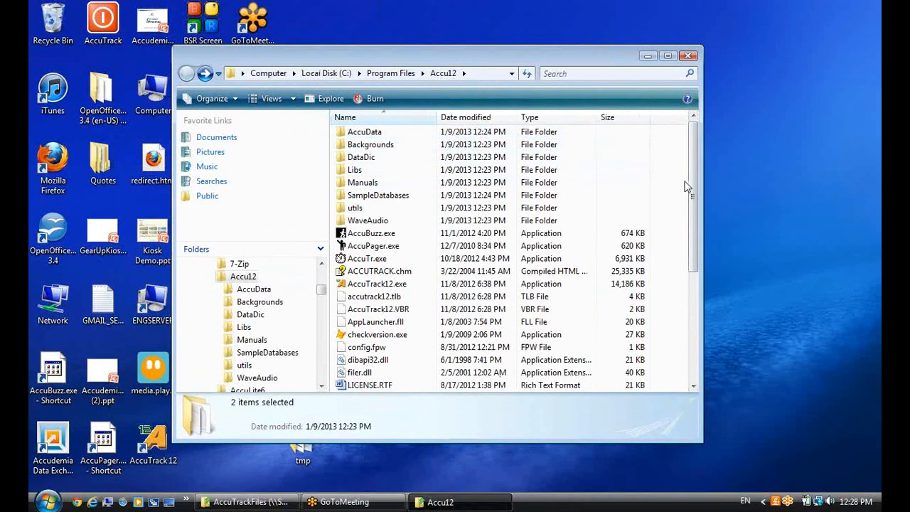
Run setdatapath.exe from the Accu12 folder and proceed with the Native data mode
{"action": "left_click_drag", "start_coordinate": [694, 183], "coordinate": [691, 309]}
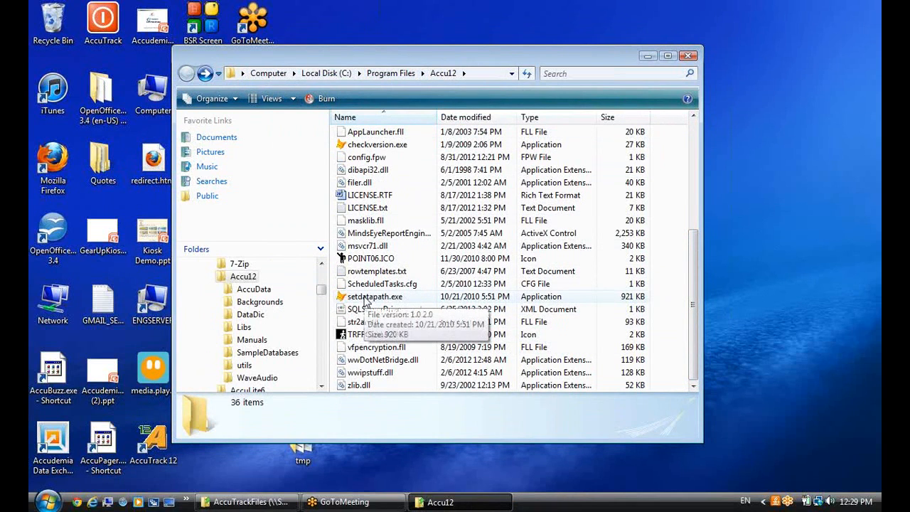
{"action": "left_click", "coordinate": [364, 299]}
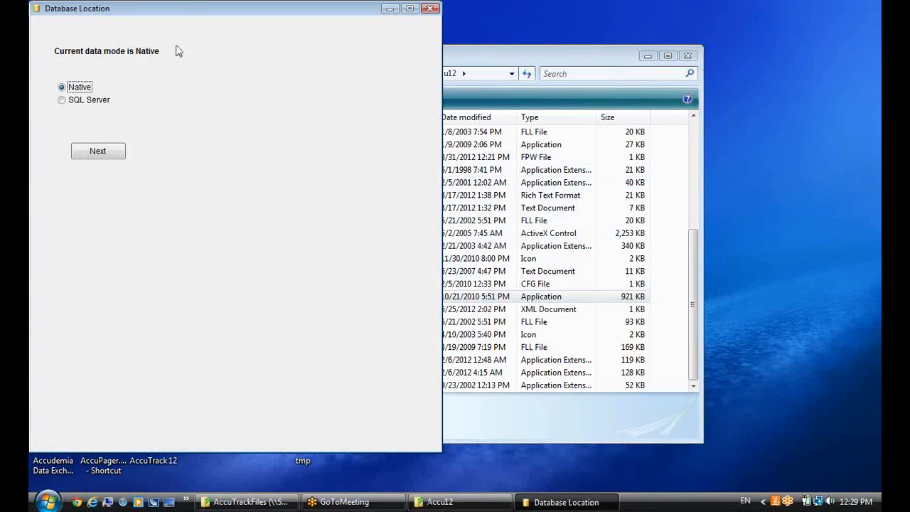
{"action": "left_click_drag", "start_coordinate": [185, 11], "coordinate": [331, 33]}
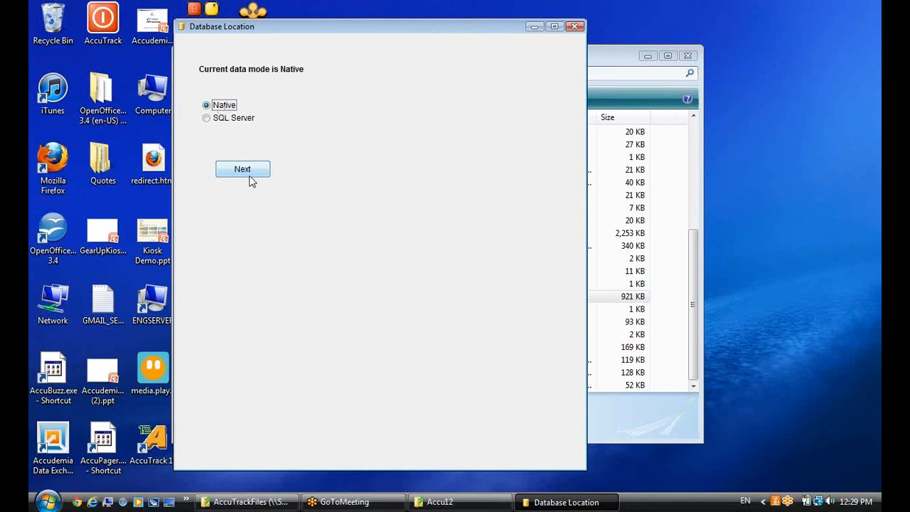
{"action": "left_click", "coordinate": [248, 173]}
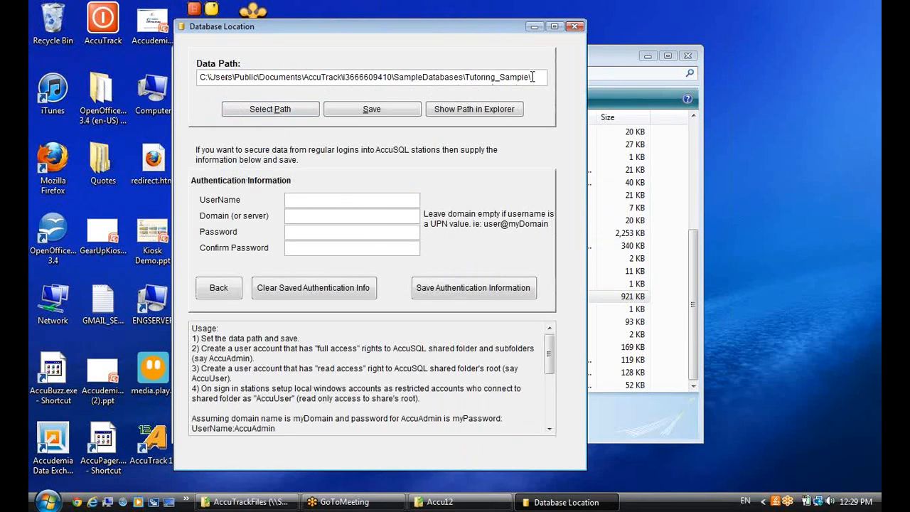
Set the data path to the AccuData folder in the AccuTrackFiles share on SUPPORT_1 and save it
{"action": "left_click", "coordinate": [280, 111]}
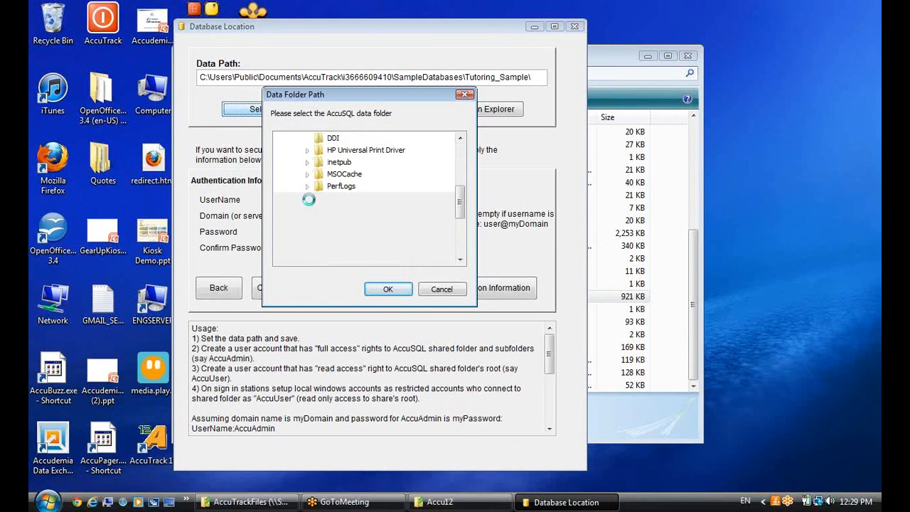
{"action": "left_click_drag", "start_coordinate": [460, 199], "coordinate": [461, 153]}
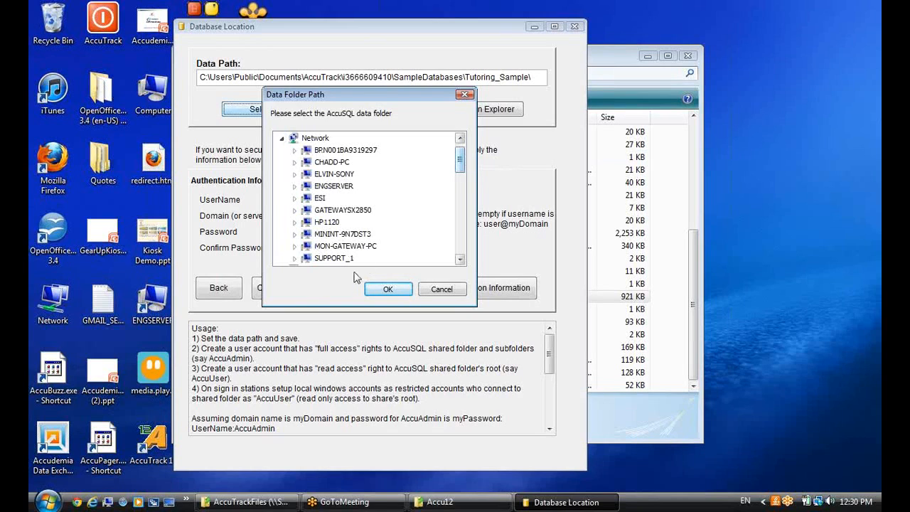
{"action": "left_click", "coordinate": [294, 258]}
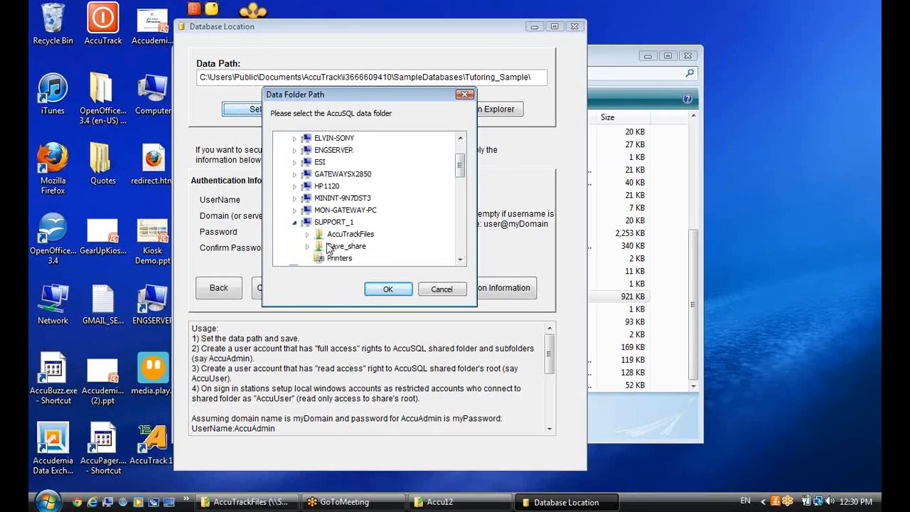
{"action": "left_click", "coordinate": [307, 234]}
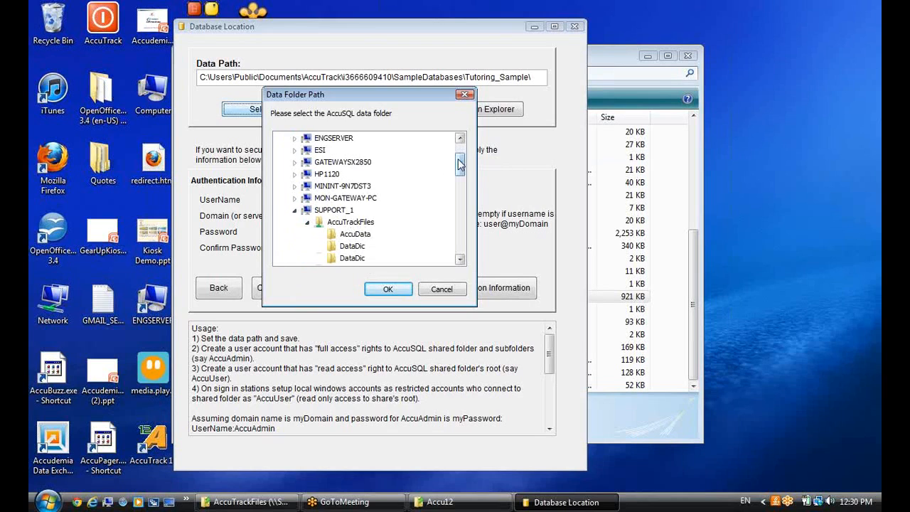
{"action": "left_click", "coordinate": [355, 223]}
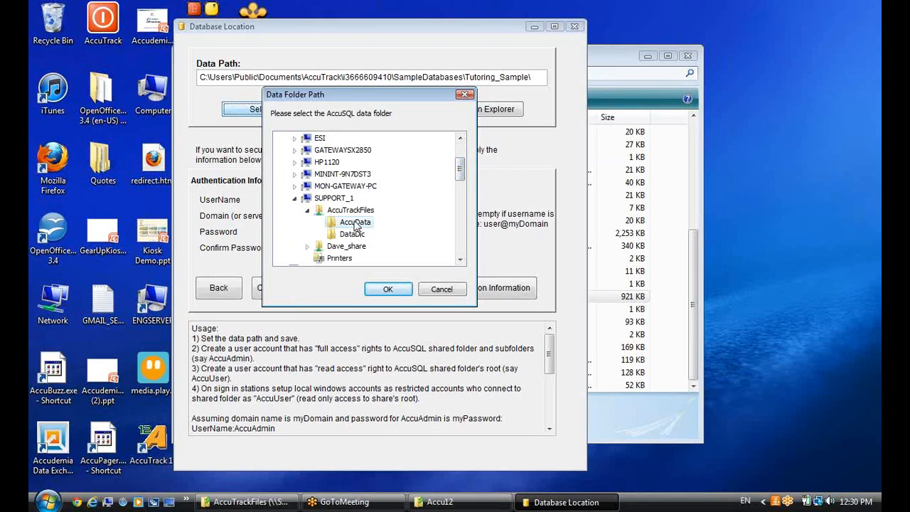
{"action": "left_click", "coordinate": [387, 289]}
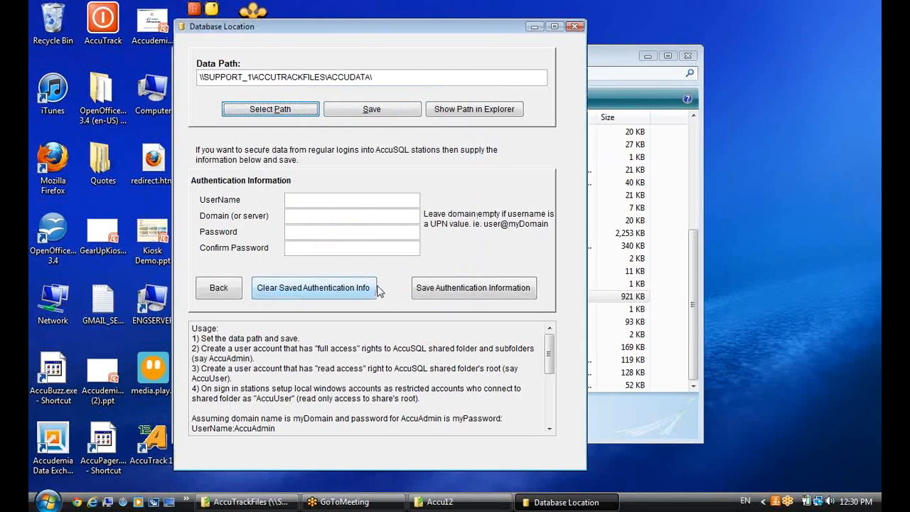
{"action": "left_click", "coordinate": [364, 114]}
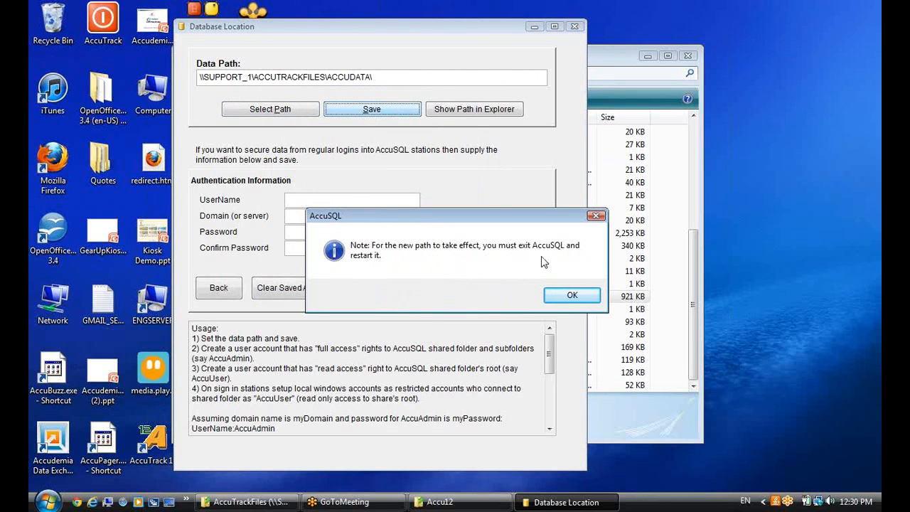
Acknowledge the restart note, close the Database Location window and minimize the Accu12 folder
{"action": "left_click", "coordinate": [573, 293]}
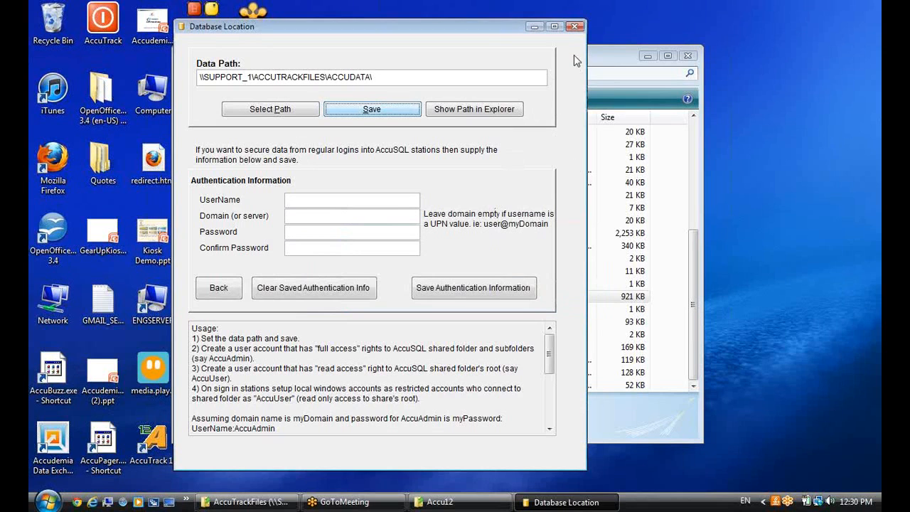
{"action": "left_click", "coordinate": [575, 26]}
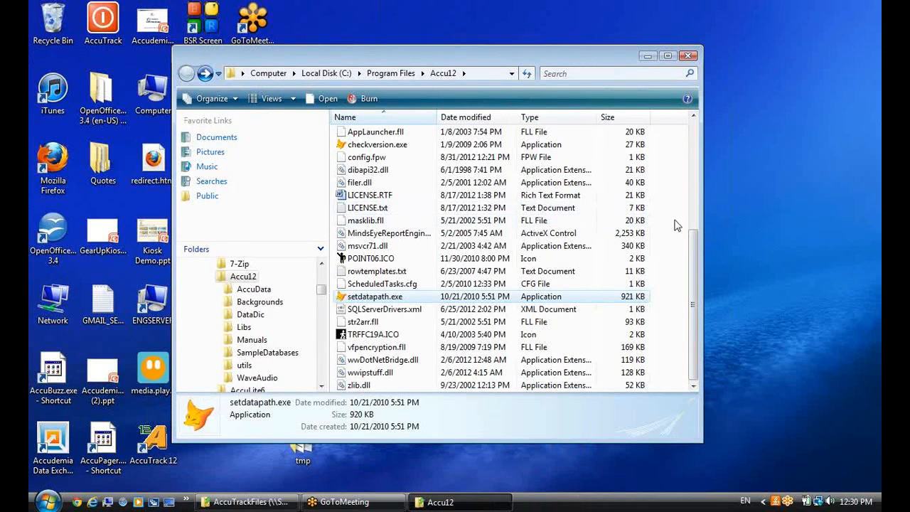
{"action": "left_click", "coordinate": [649, 57]}
Launch AccuTrack 12 from the desktop, dismiss the Tip of the Day and sign in with the administrator ID number and password
{"action": "double_click", "coordinate": [153, 441]}
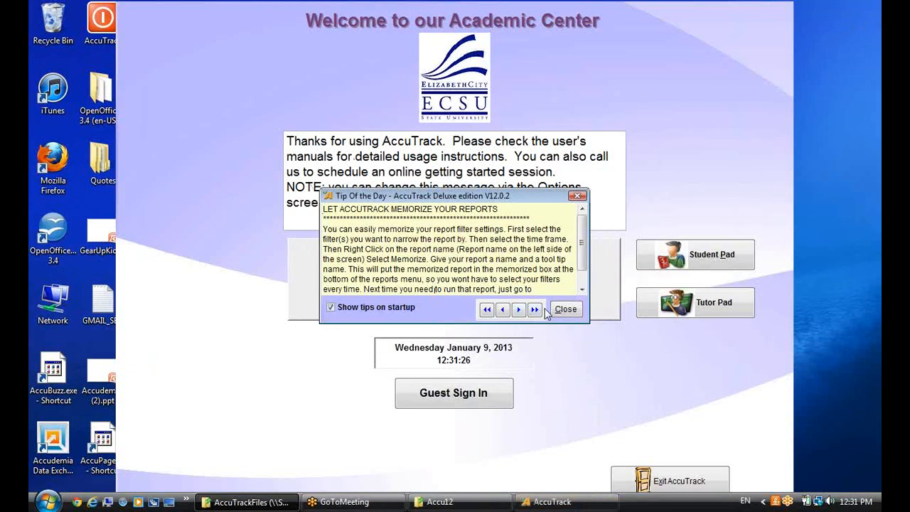
{"action": "left_click", "coordinate": [562, 310]}
{"action": "type", "text": "********"}
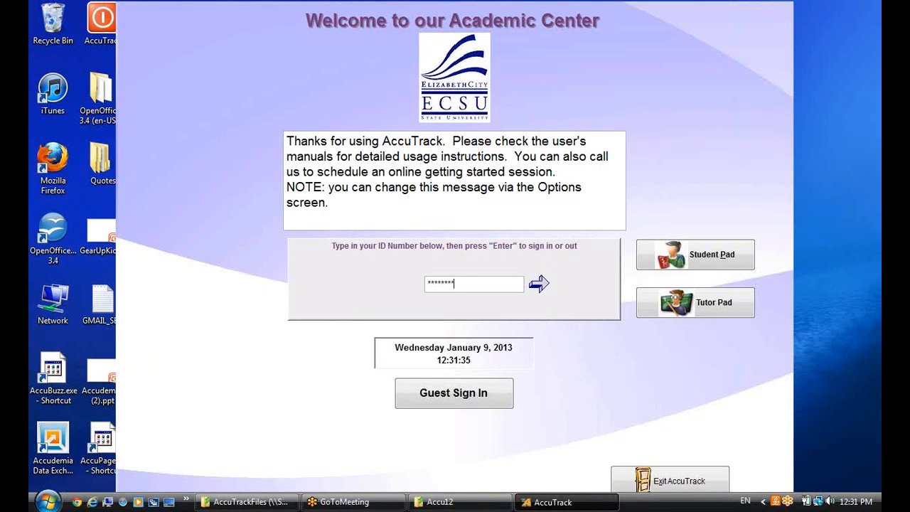
{"action": "key", "text": "Return"}
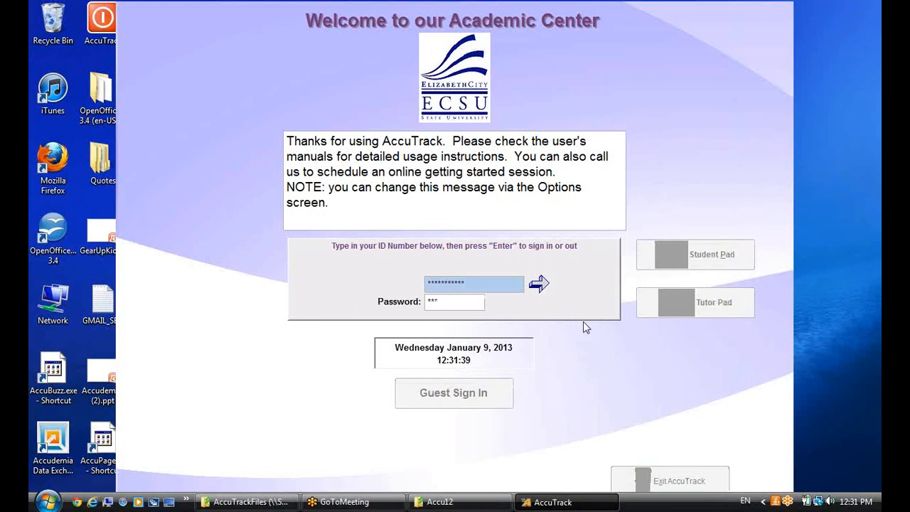
{"action": "key", "text": "Return"}
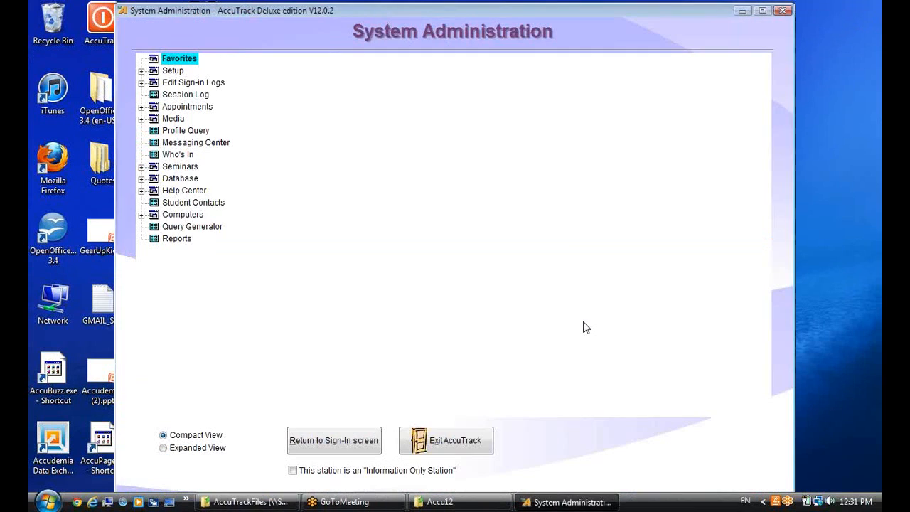
Open Database Location in the Database group to check the current data path, and close the form
{"action": "left_click", "coordinate": [141, 178]}
{"action": "left_click", "coordinate": [206, 203]}
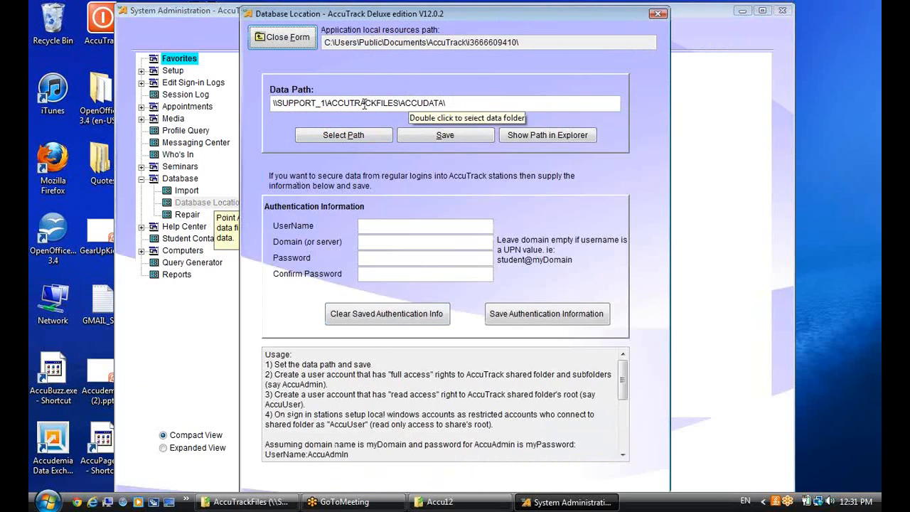
{"action": "left_click", "coordinate": [278, 37]}
Open the Students form under Student Setup to check the student records in the database, and close it
{"action": "left_click", "coordinate": [141, 70]}
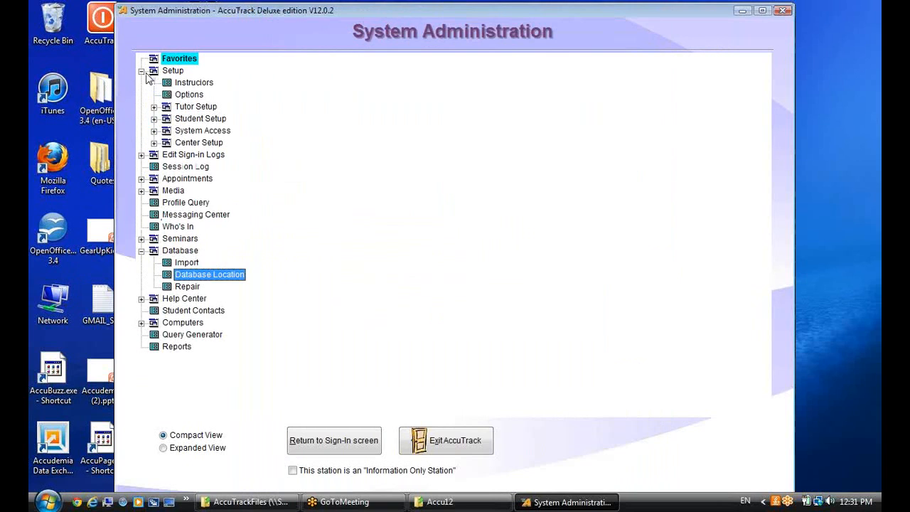
{"action": "left_click", "coordinate": [154, 118]}
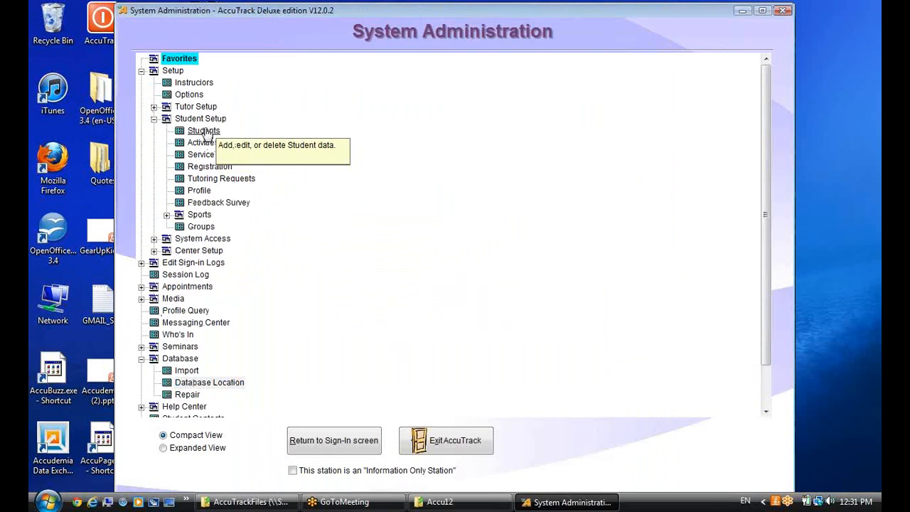
{"action": "left_click", "coordinate": [203, 130]}
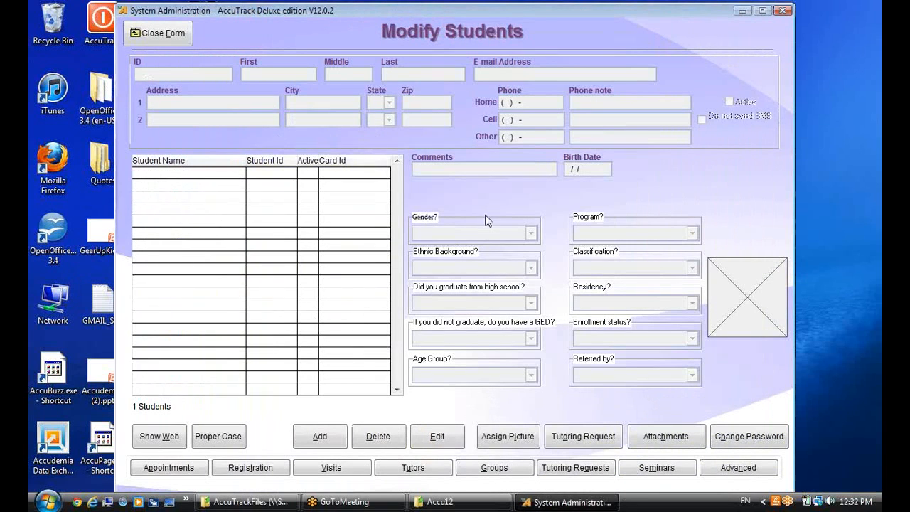
{"action": "left_click", "coordinate": [163, 39]}
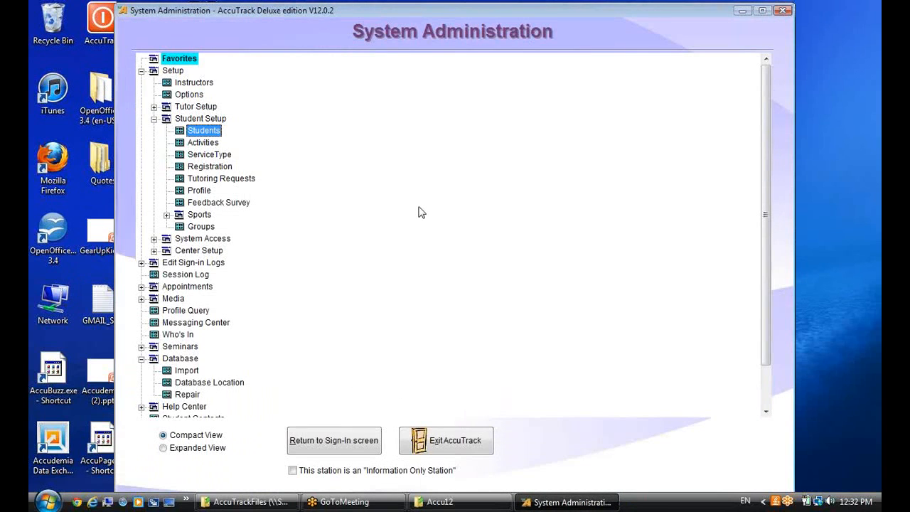